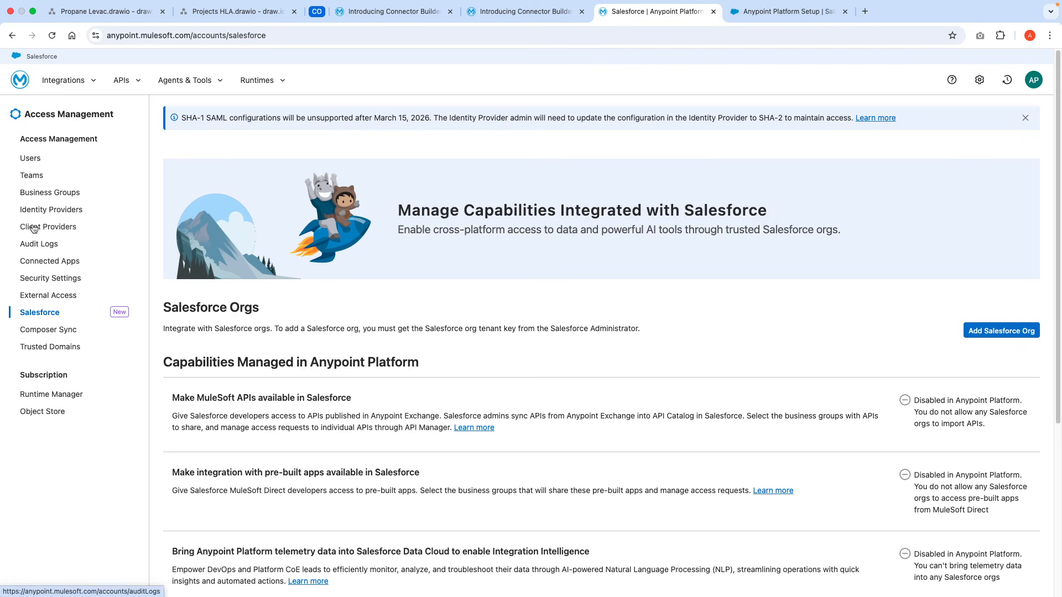
Step: Sign back in to Anypoint Platform with the saved username and password, and switch to the MuleSoft Anypoint Platform Setup page in Salesforce
{"action": "left_click", "coordinate": [32, 158]}
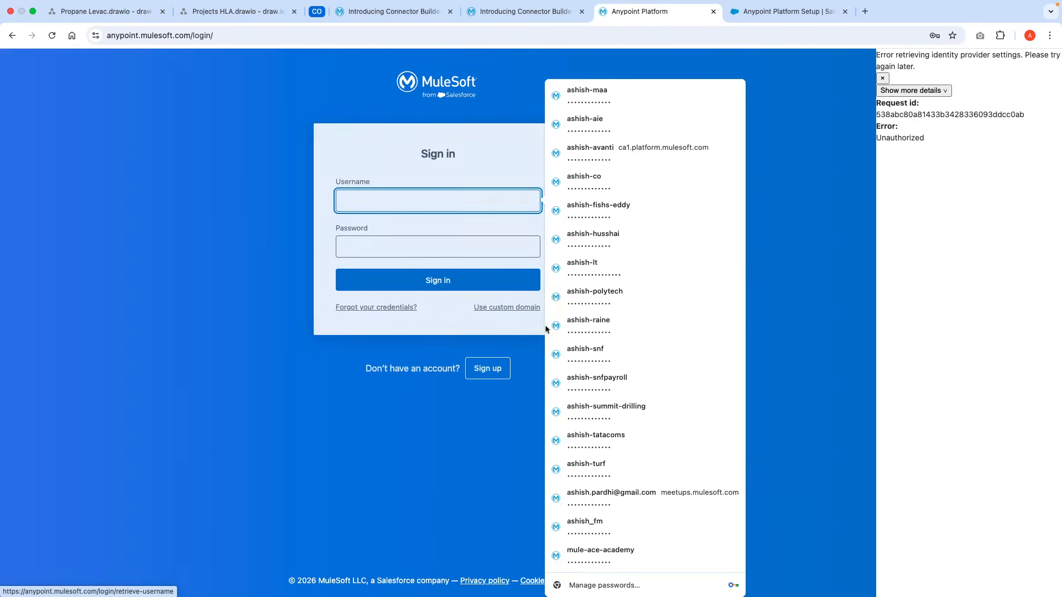
{"action": "left_click", "coordinate": [672, 121]}
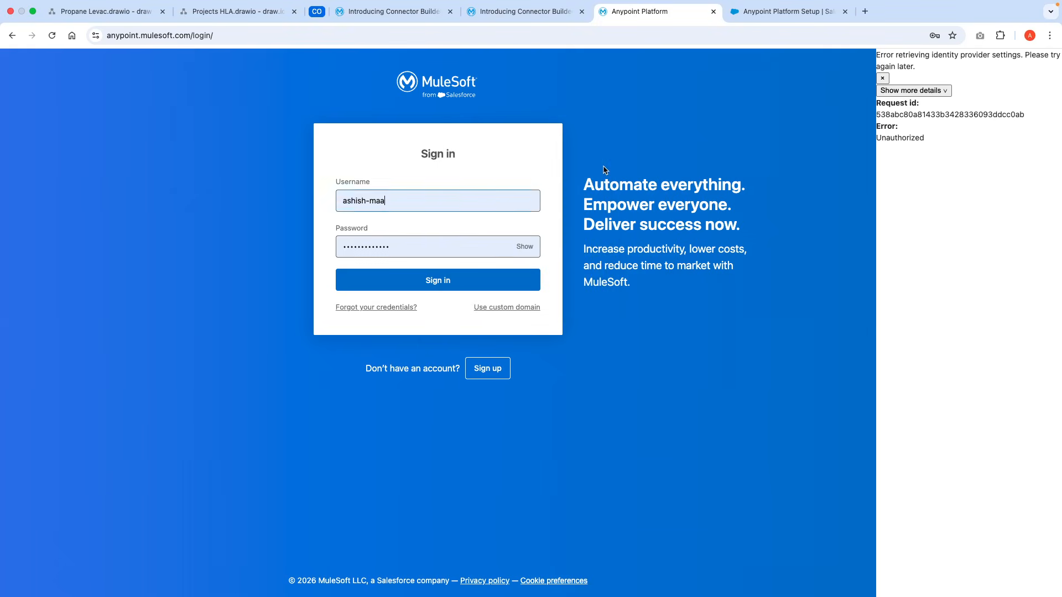
{"action": "left_click", "coordinate": [572, 281]}
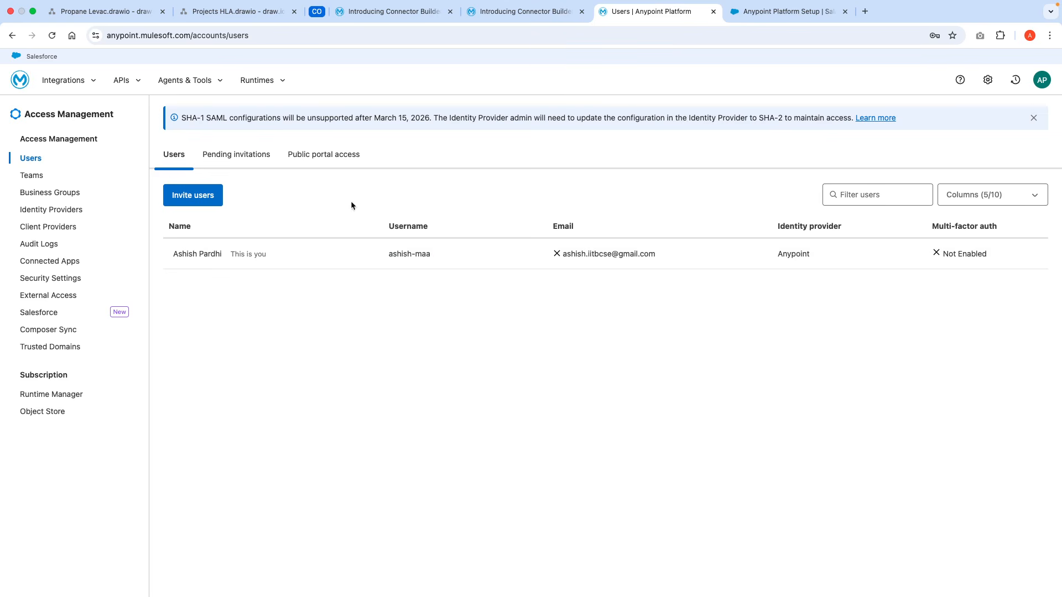
{"action": "left_click", "coordinate": [801, 15]}
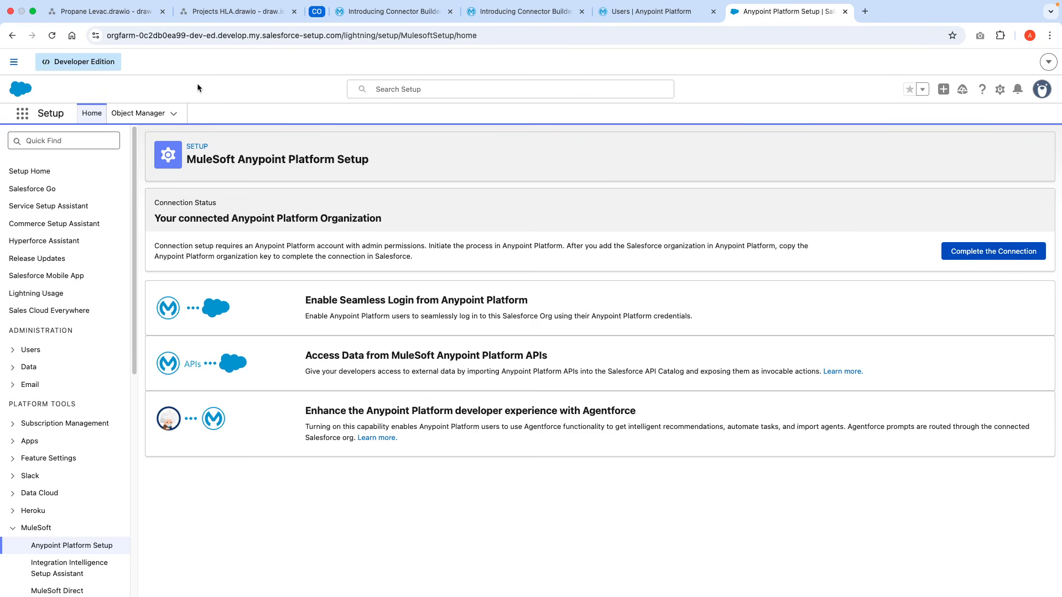
{"action": "key", "text": "ctrl+Left"}
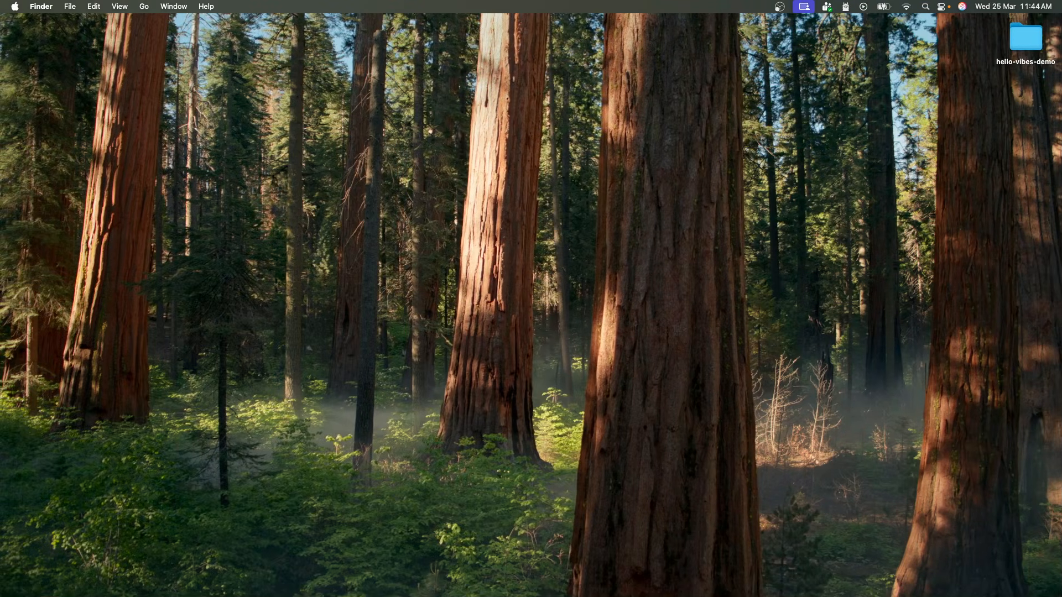
{"action": "key", "text": "ctrl+Right"}
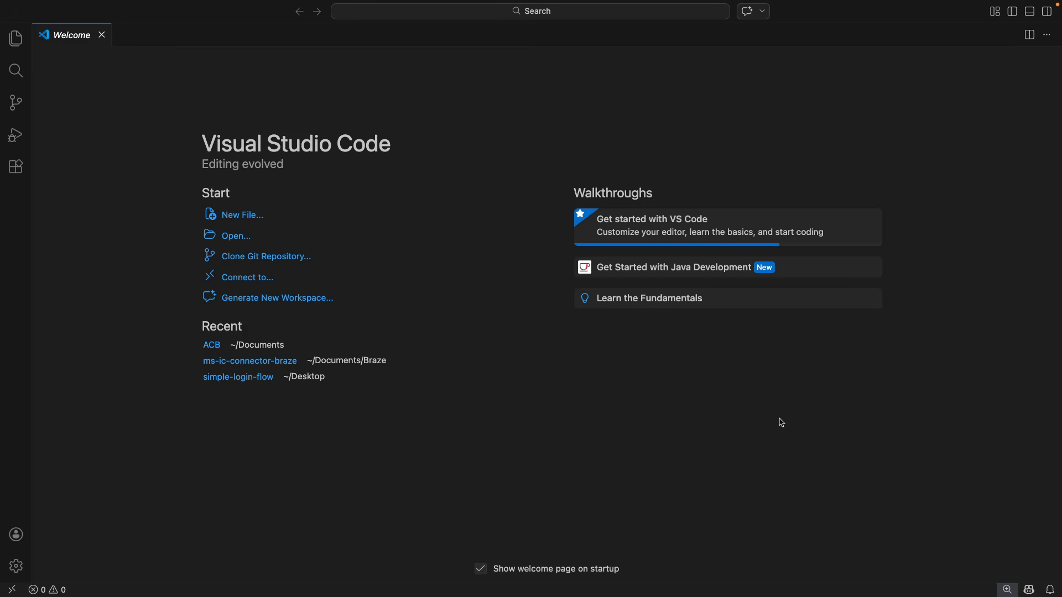
{"action": "key", "text": "ctrl+Right"}
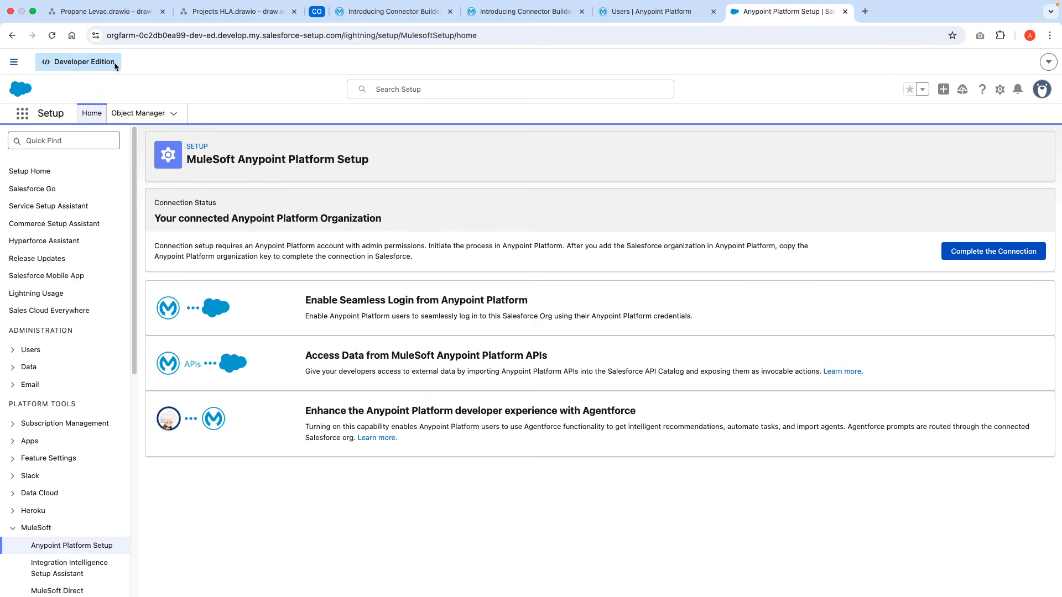
Step: Start completing the MuleSoft Anypoint Platform connection and copy the Salesforce org tenant key
{"action": "left_click_drag", "start_coordinate": [94, 62], "coordinate": [31, 63]}
{"action": "left_click", "coordinate": [1001, 258]}
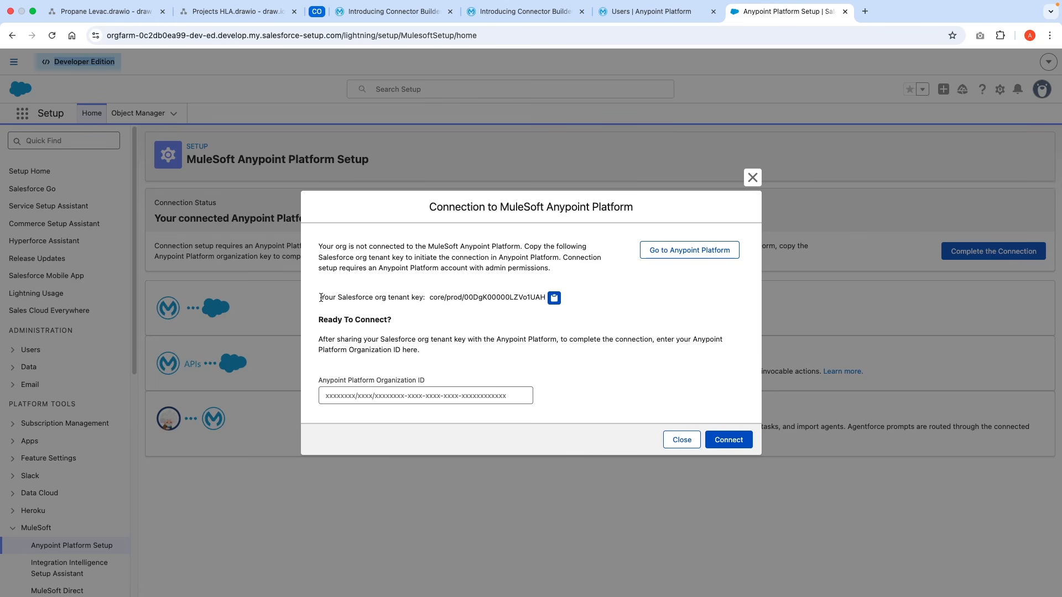
{"action": "left_click_drag", "start_coordinate": [321, 298], "coordinate": [427, 299]}
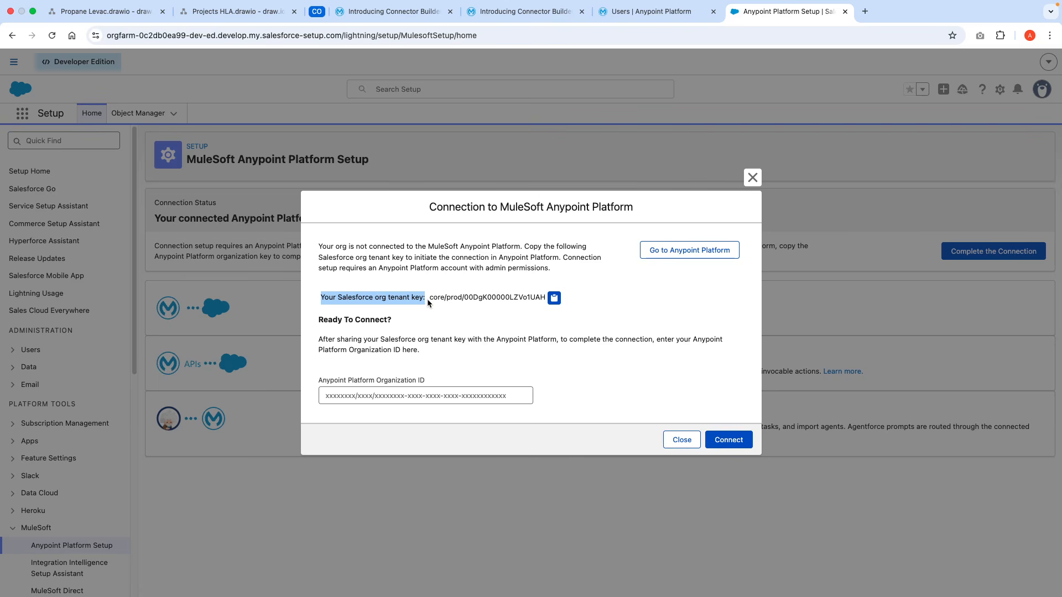
{"action": "left_click", "coordinate": [553, 302]}
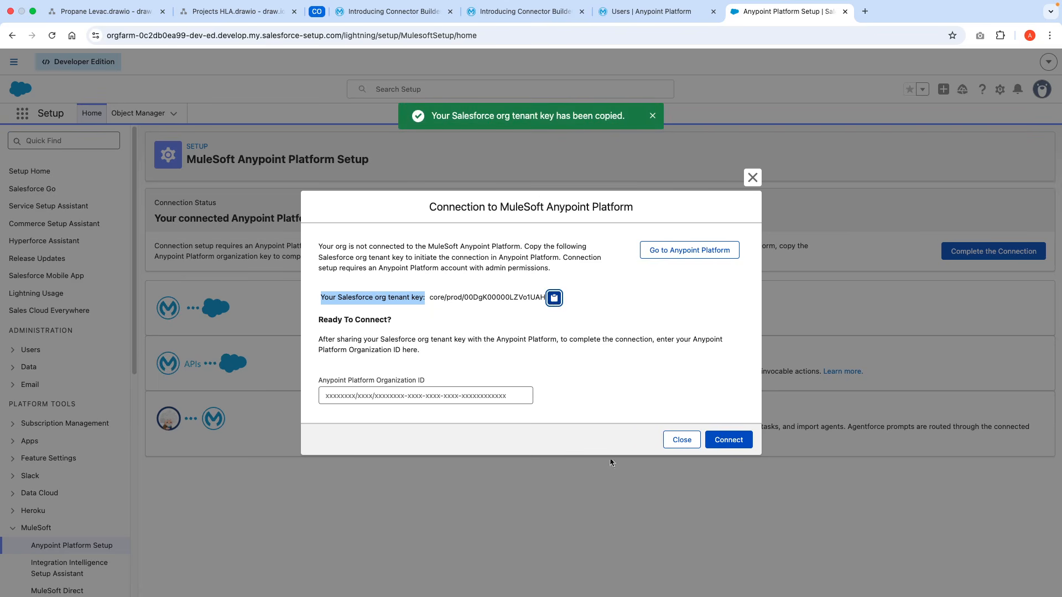
Step: Try to connect to Anypoint Platform without entering the Anypoint Platform Organization ID
{"action": "left_click", "coordinate": [739, 442]}
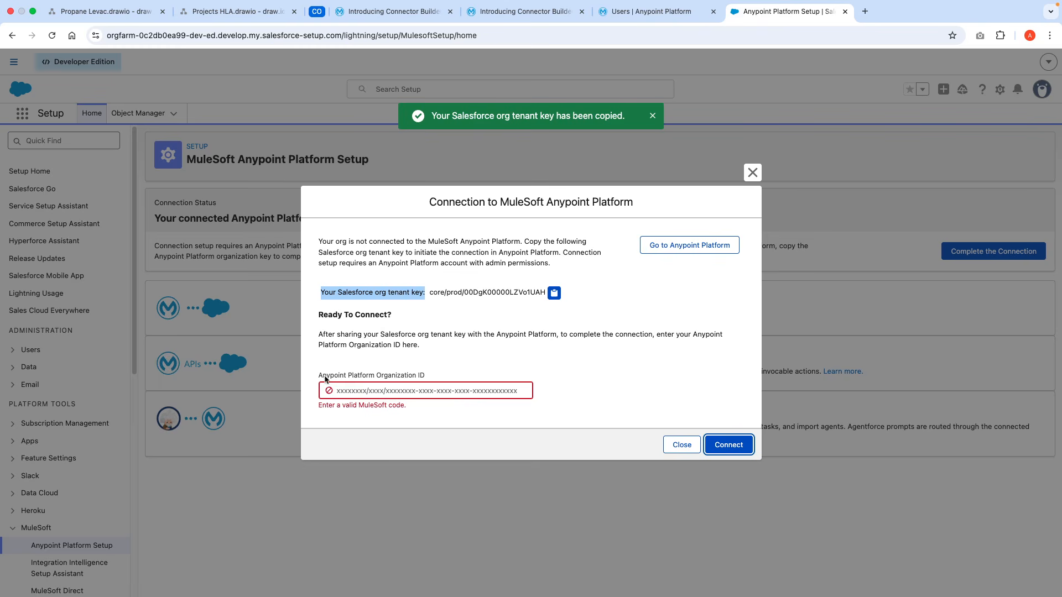
{"action": "left_click", "coordinate": [431, 379]}
{"action": "left_click_drag", "start_coordinate": [430, 378], "coordinate": [308, 376]}
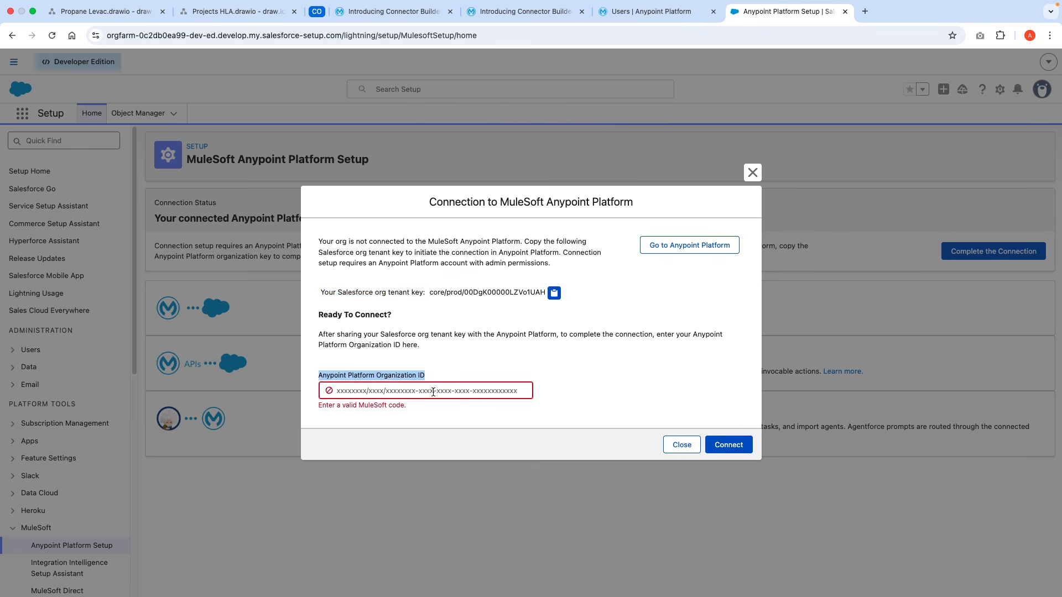
Step: Switch to Anypoint Platform and start adding a Salesforce org from the Salesforce page of Access Management
{"action": "left_click", "coordinate": [642, 13]}
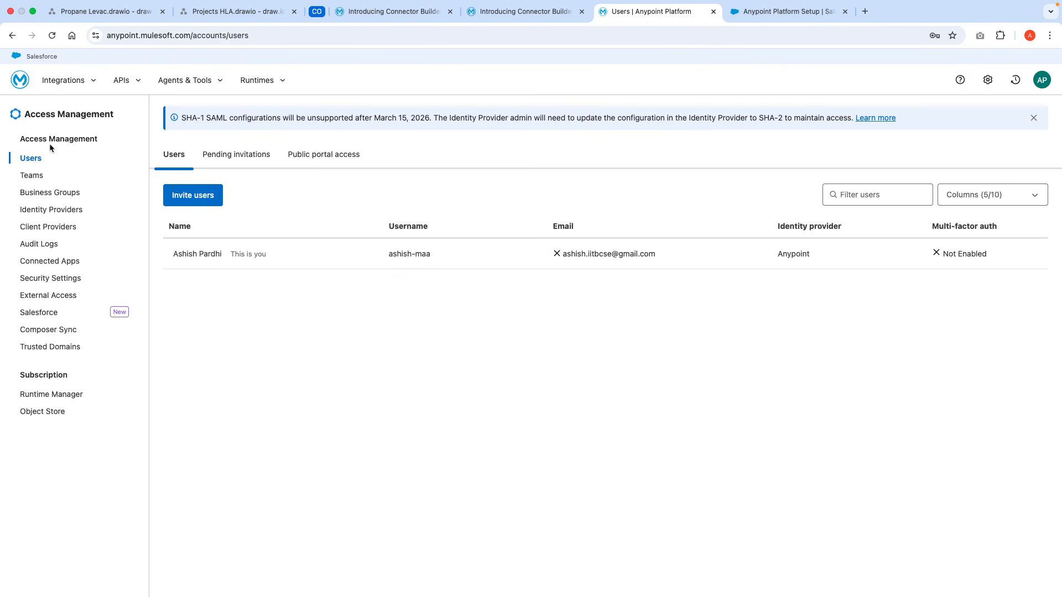
{"action": "left_click", "coordinate": [988, 80]}
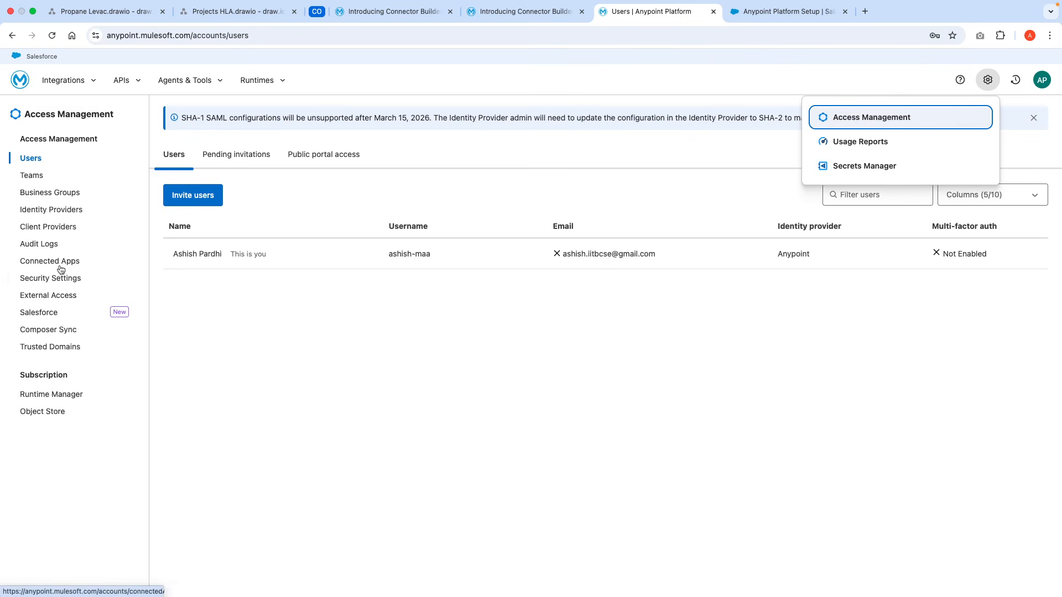
{"action": "left_click", "coordinate": [46, 312]}
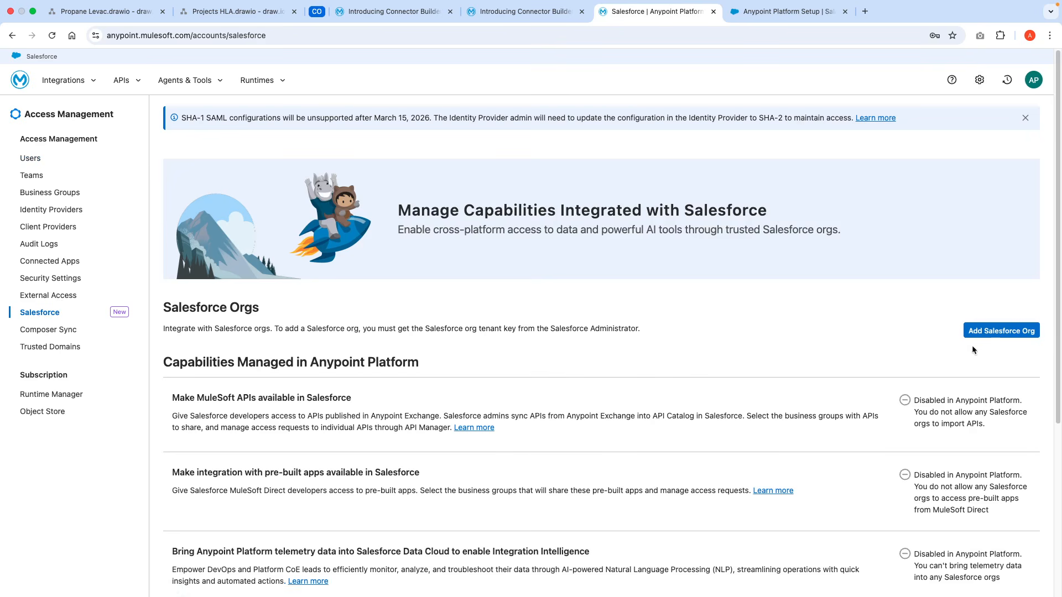
{"action": "left_click", "coordinate": [995, 334]}
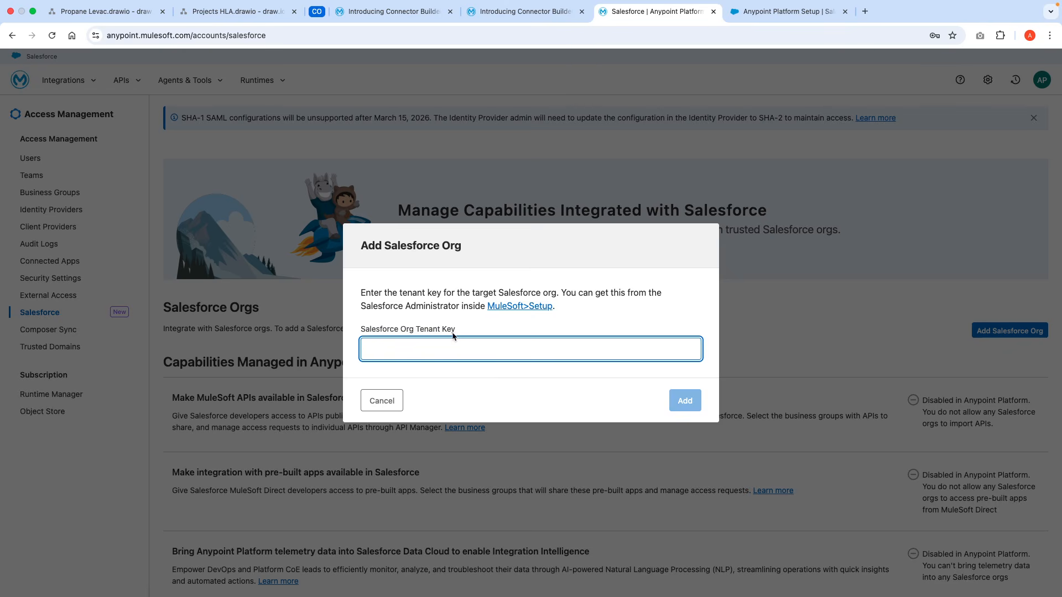
Step: Paste the copied key as the Salesforce Org Tenant Key and submit it for the new org
{"action": "left_click", "coordinate": [795, 15]}
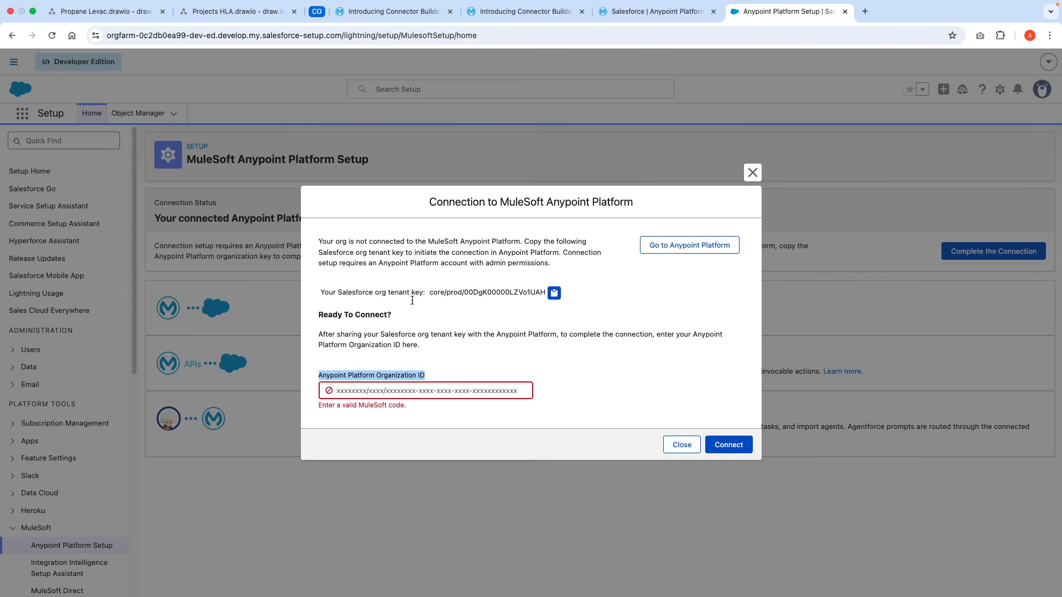
{"action": "left_click", "coordinate": [659, 12]}
{"action": "left_click", "coordinate": [486, 350]}
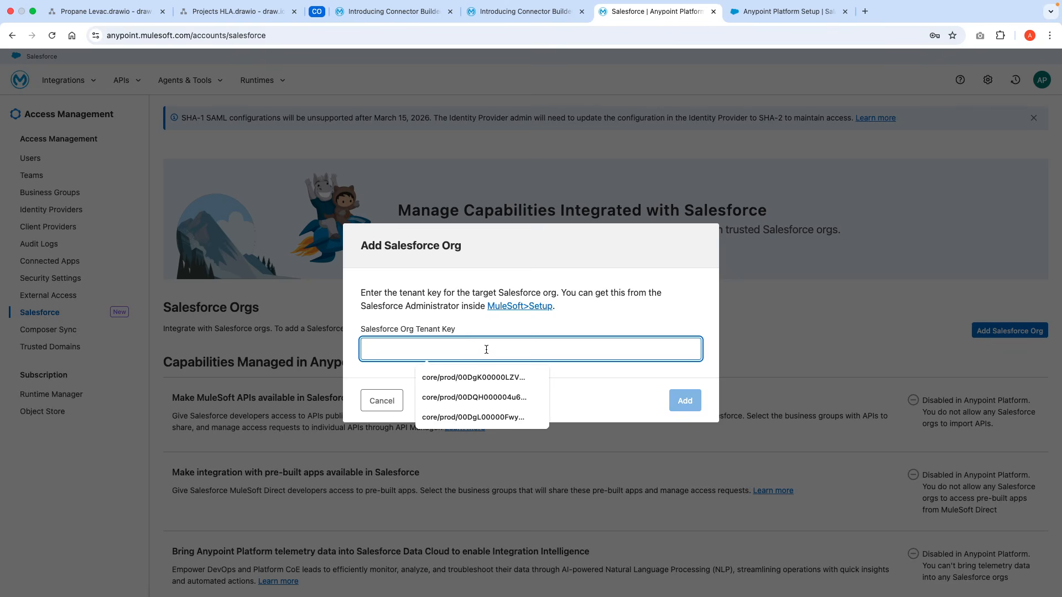
{"action": "key", "text": "ctrl+v"}
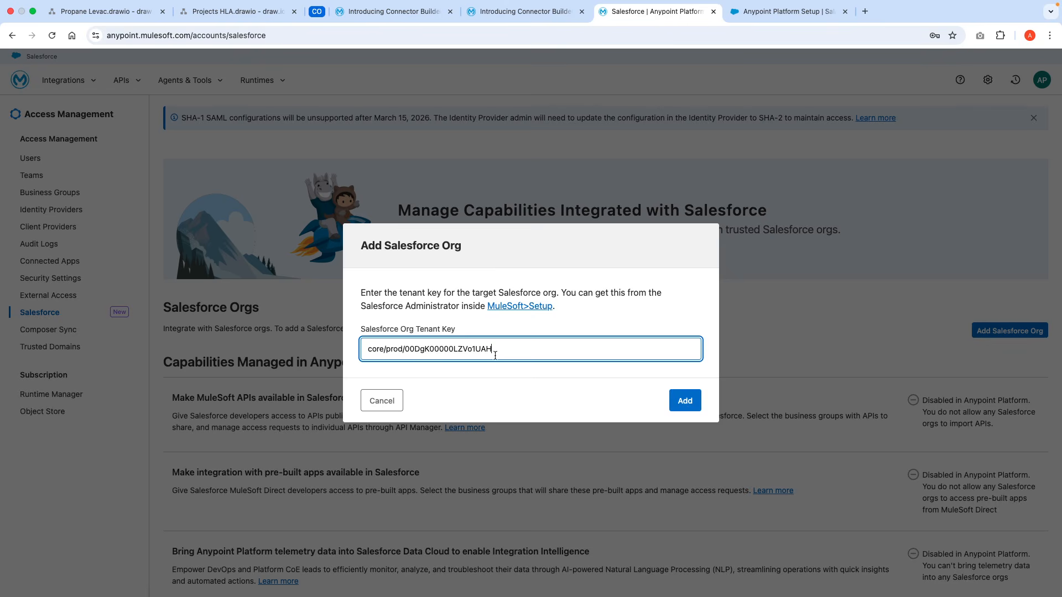
{"action": "left_click", "coordinate": [686, 401]}
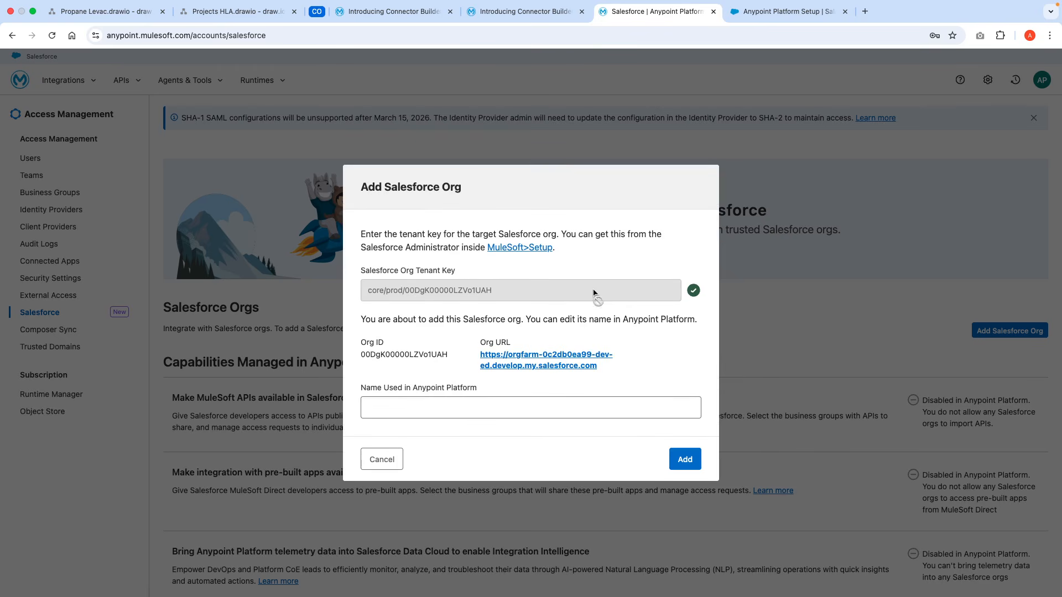
Step: Name the Salesforce org MuleSoft for use in Anypoint Platform and add it
{"action": "left_click", "coordinate": [452, 408]}
{"action": "left_click", "coordinate": [449, 437]}
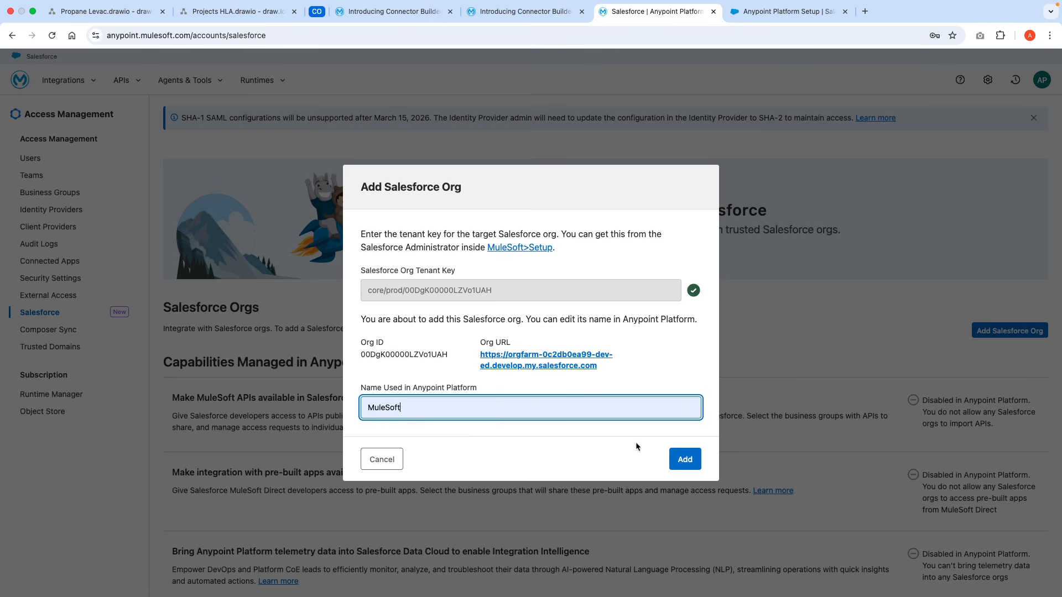
{"action": "left_click", "coordinate": [685, 462]}
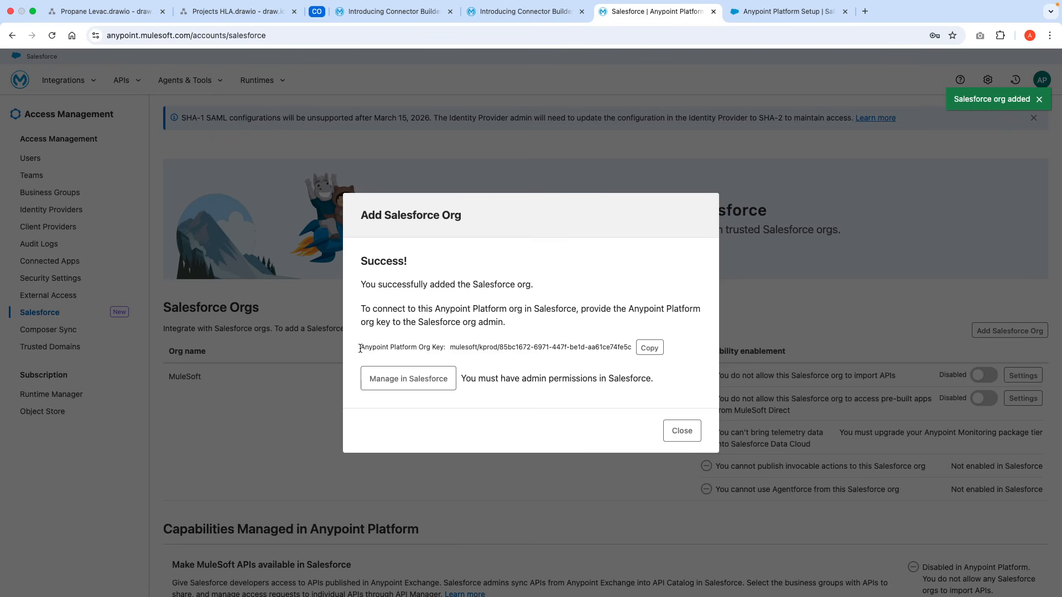
Step: Copy the Anypoint Platform Org Key, paste it as the Anypoint Platform Organization ID in Salesforce, and connect
{"action": "left_click", "coordinate": [662, 350]}
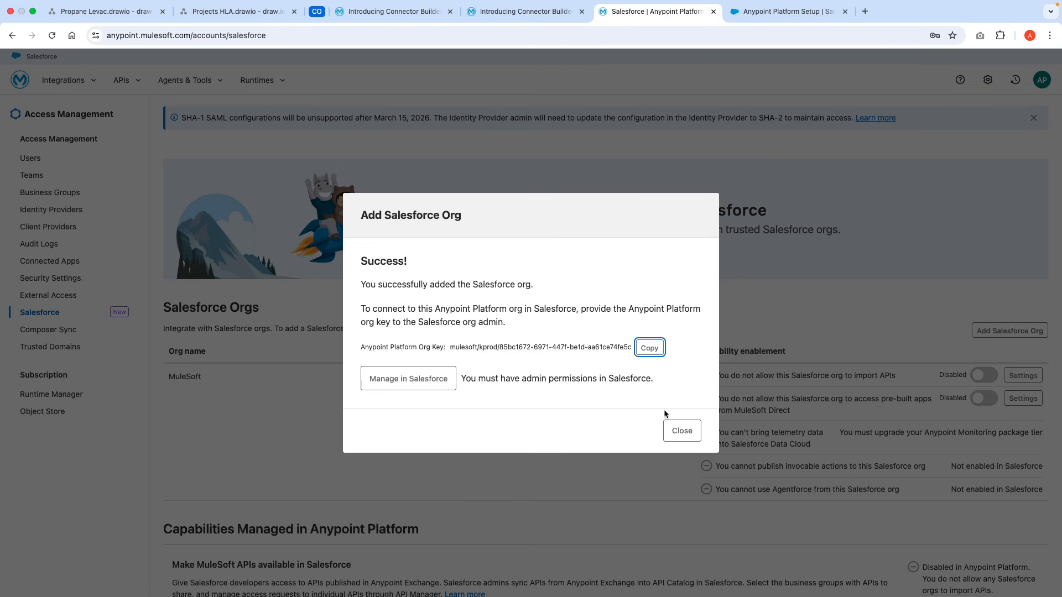
{"action": "left_click", "coordinate": [784, 14]}
{"action": "left_click", "coordinate": [459, 390]}
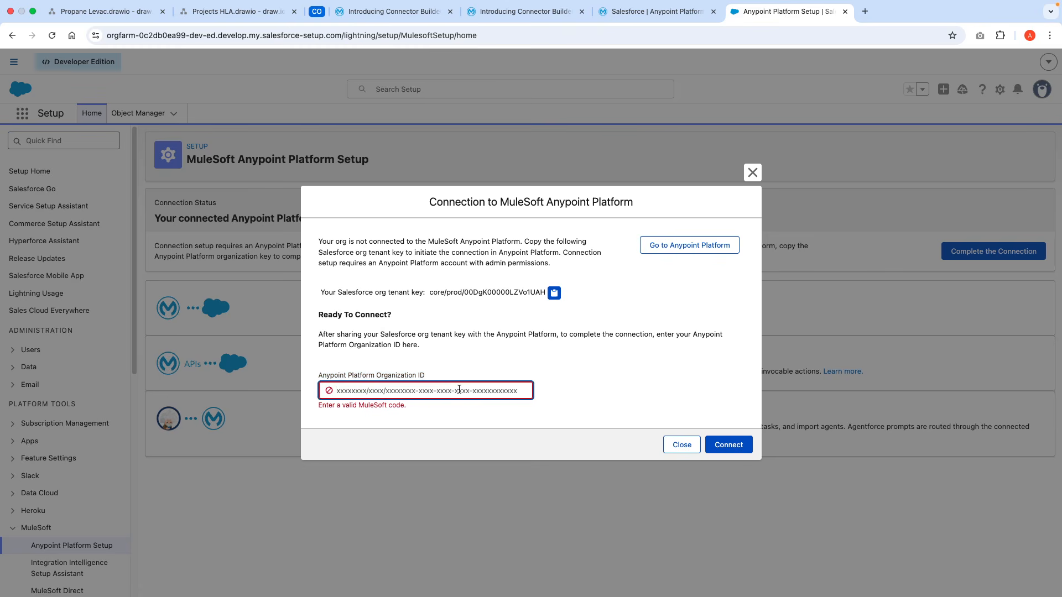
{"action": "key", "text": "super+v"}
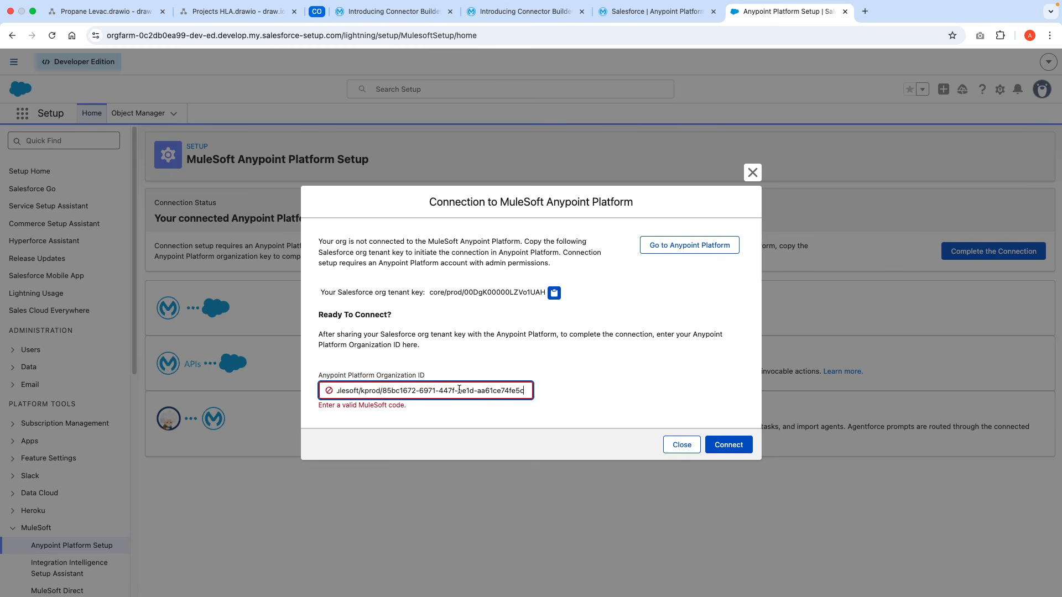
{"action": "left_click", "coordinate": [734, 446]}
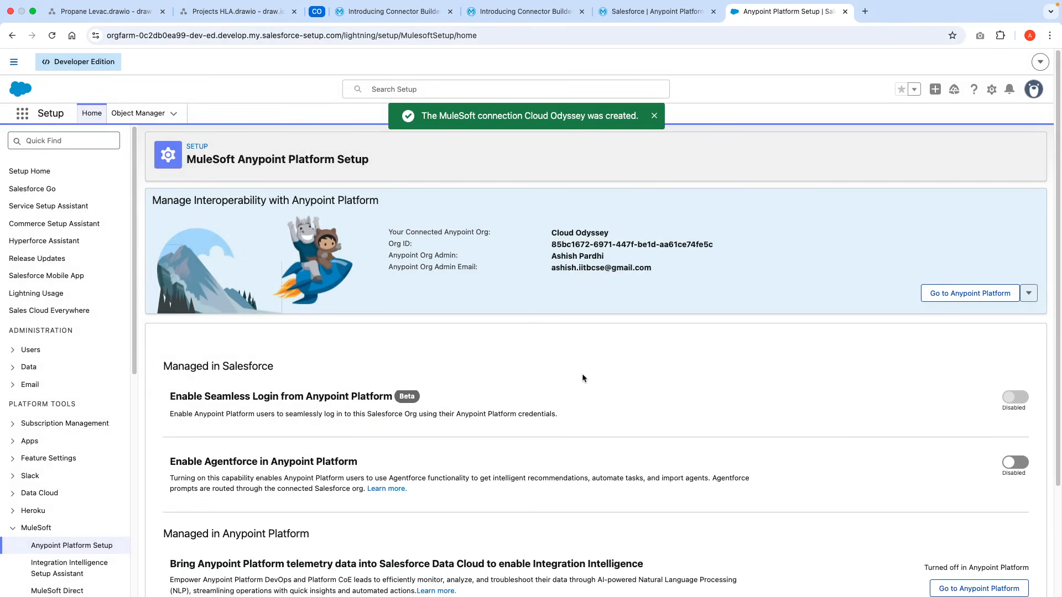
Step: Enable Agentforce in Anypoint Platform under the capabilities managed in Salesforce
{"action": "scroll", "coordinate": [786, 412], "scroll_direction": "down", "scroll_amount": 3}
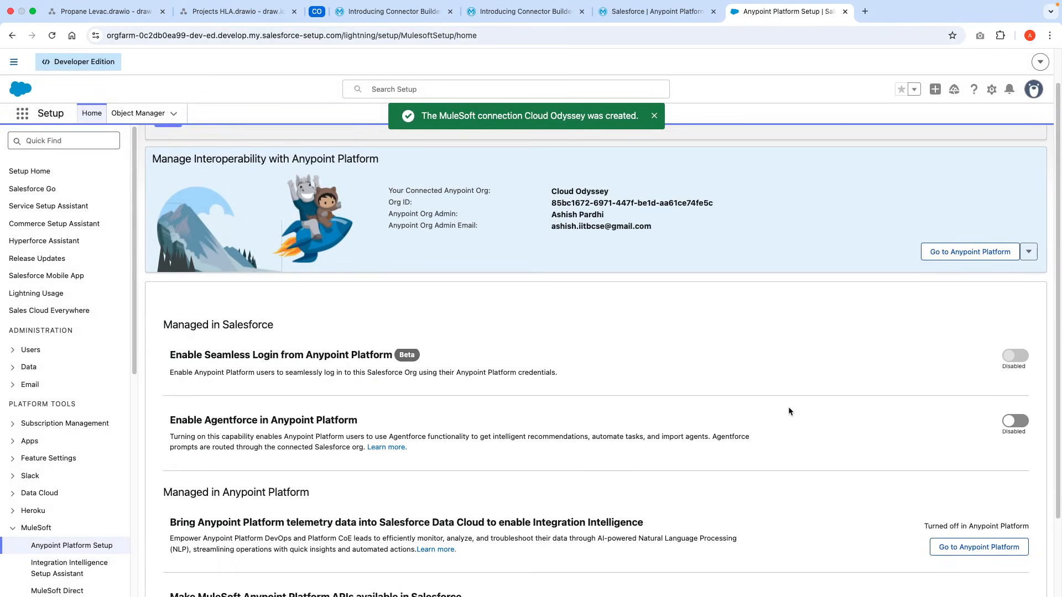
{"action": "left_click_drag", "start_coordinate": [206, 365], "coordinate": [258, 366]}
{"action": "left_click", "coordinate": [1023, 369]}
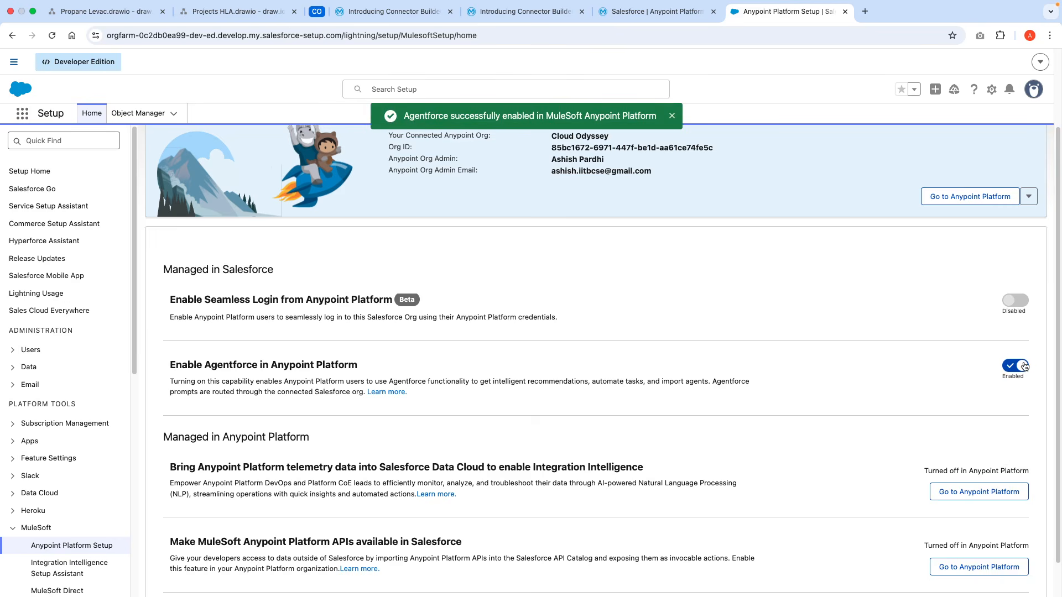
Step: Find Einstein Setup in Salesforce Setup by searching for "einstein set", and review its Einstein and Prompt Builder settings
{"action": "left_click", "coordinate": [61, 141]}
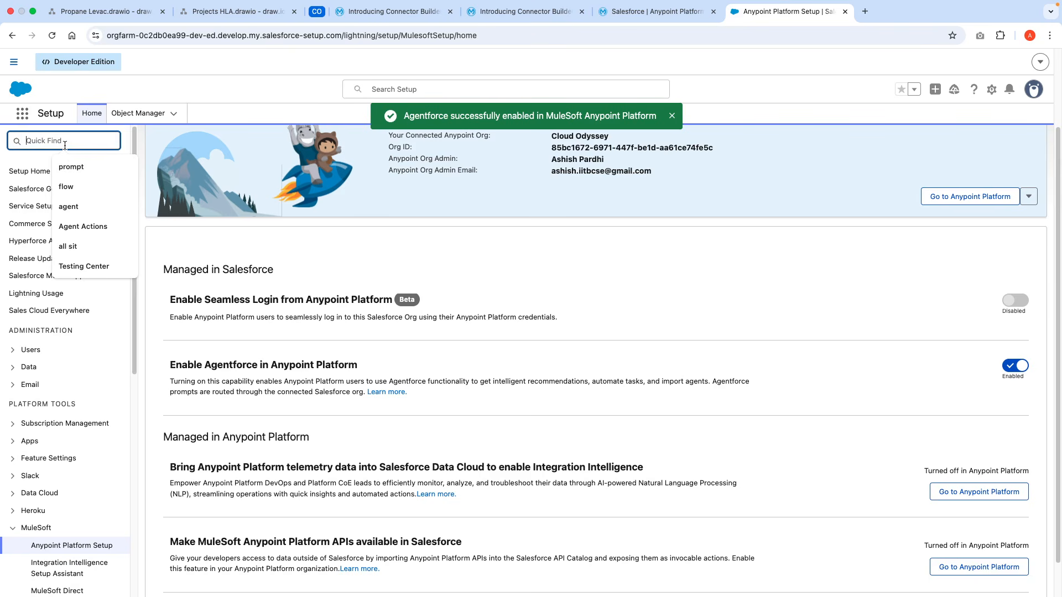
{"action": "type", "text": "ei"}
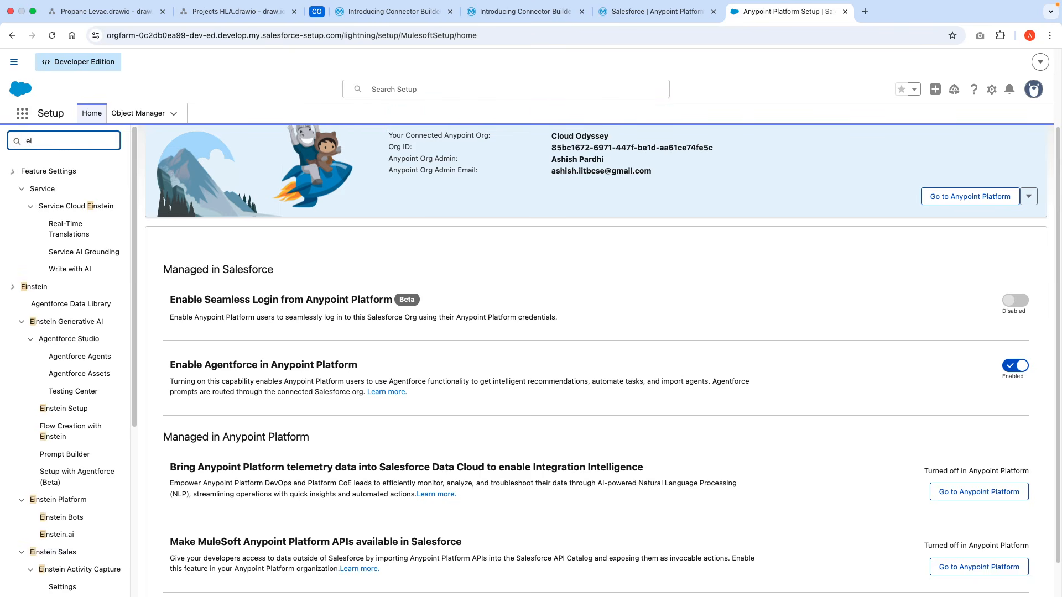
{"action": "type", "text": "nstein"}
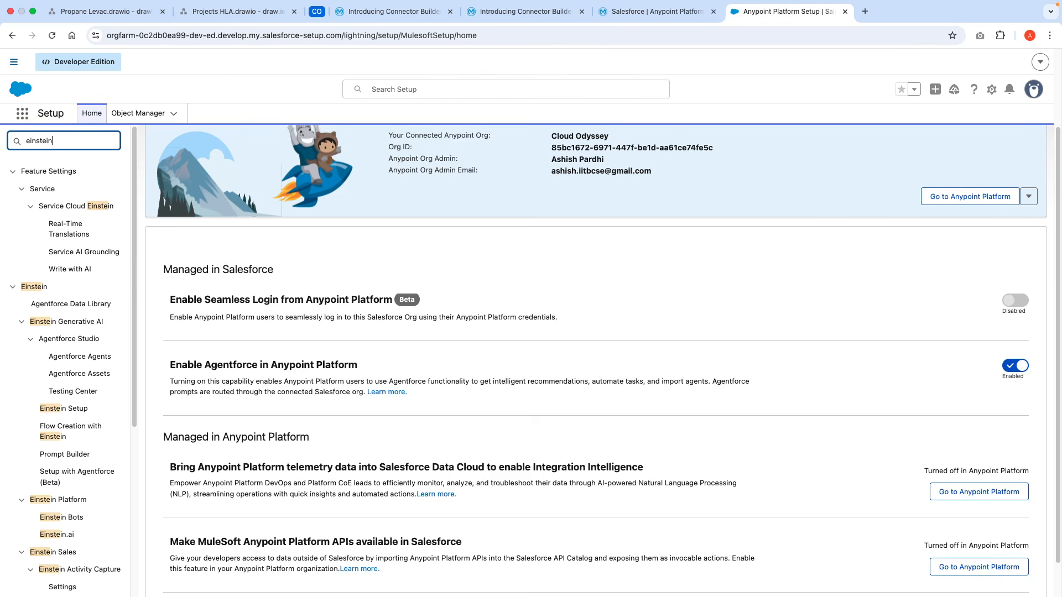
{"action": "type", "text": " s"}
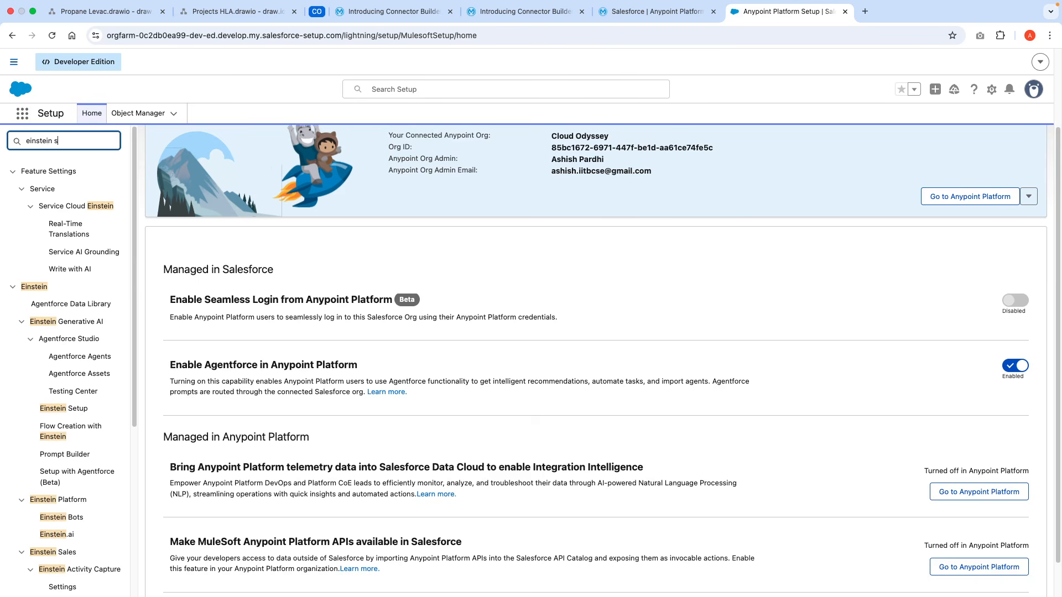
{"action": "type", "text": "et"}
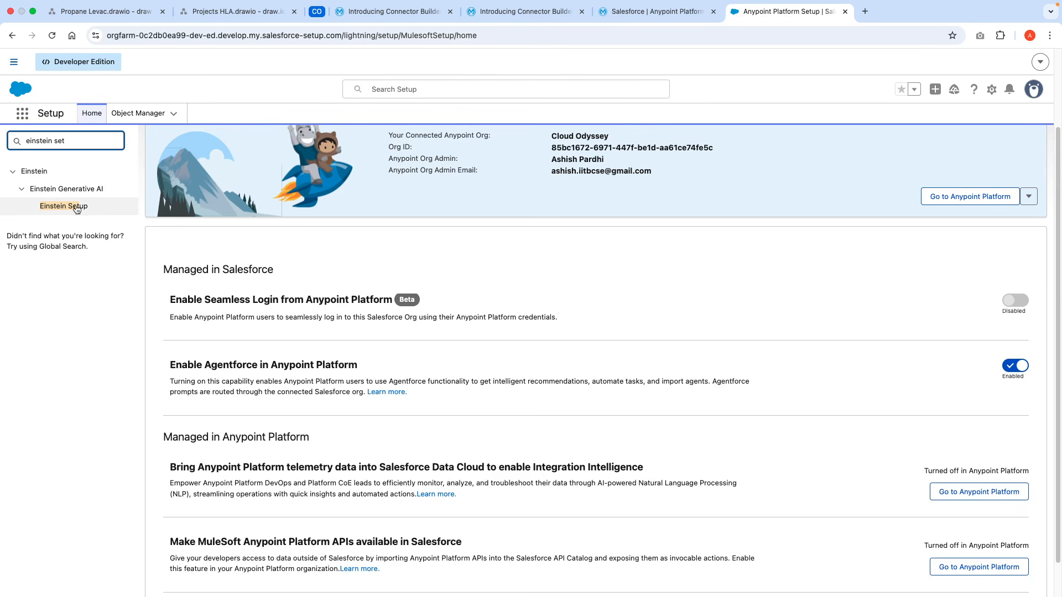
{"action": "left_click", "coordinate": [76, 208]}
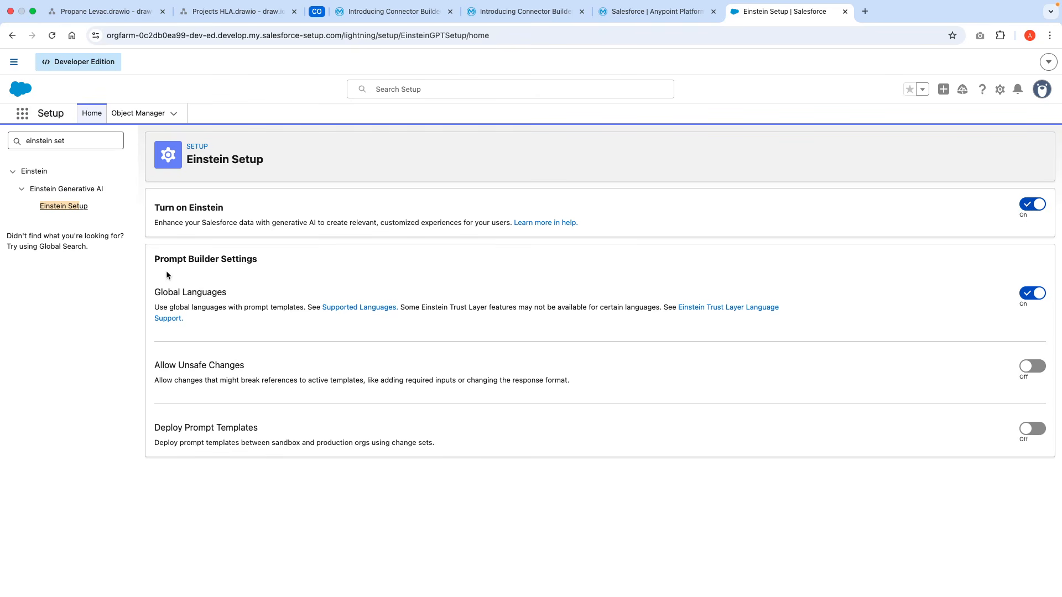
{"action": "left_click_drag", "start_coordinate": [260, 263], "coordinate": [135, 262]}
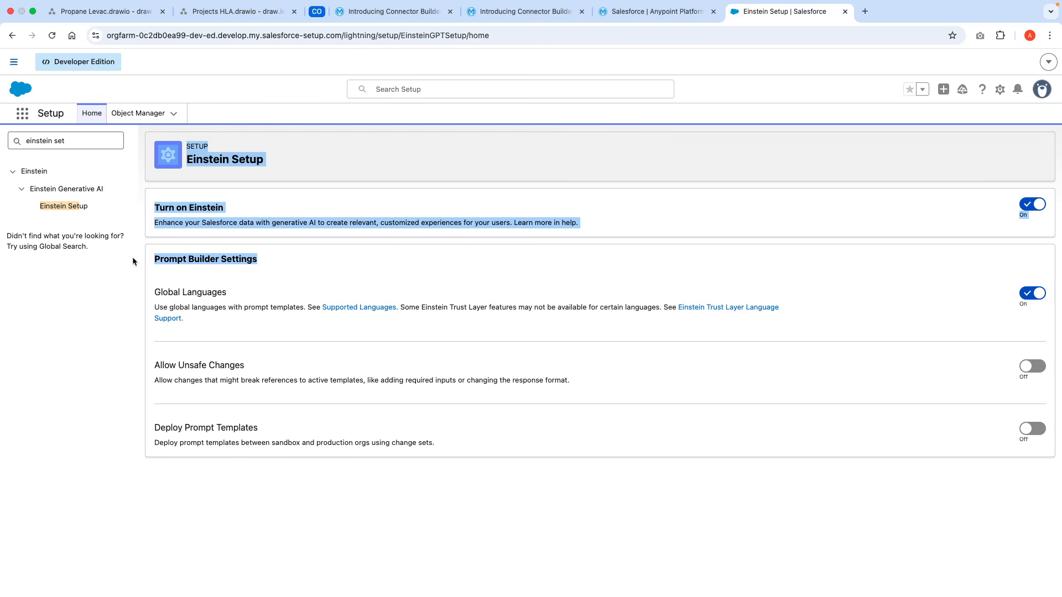
Step: Switch back to Anypoint Platform, close the Add Salesforce Org confirmation, and check the MuleSoft org's entry and Org ID
{"action": "left_click", "coordinate": [714, 296]}
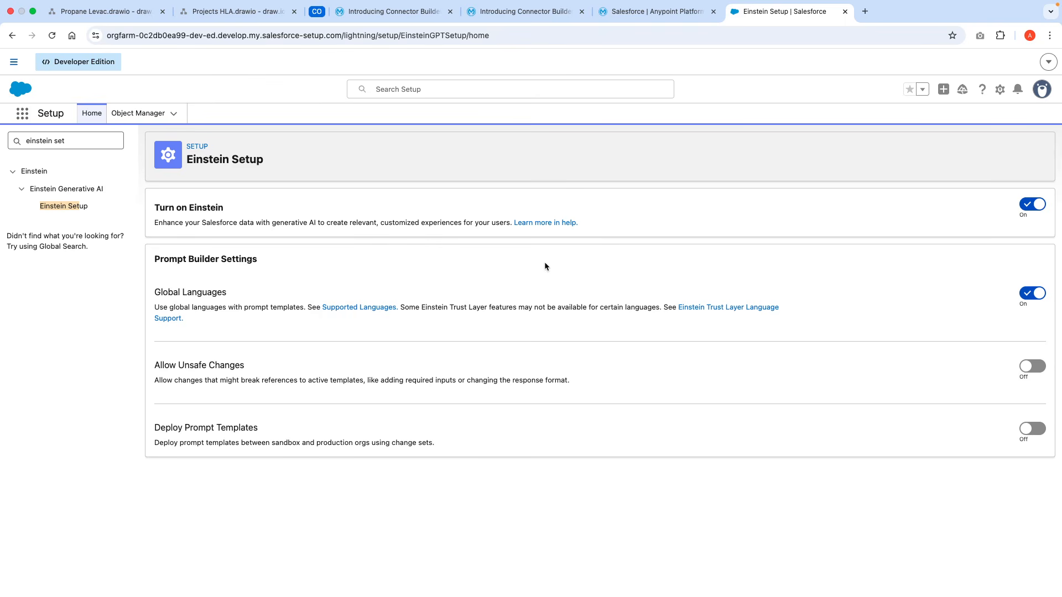
{"action": "left_click", "coordinate": [658, 11]}
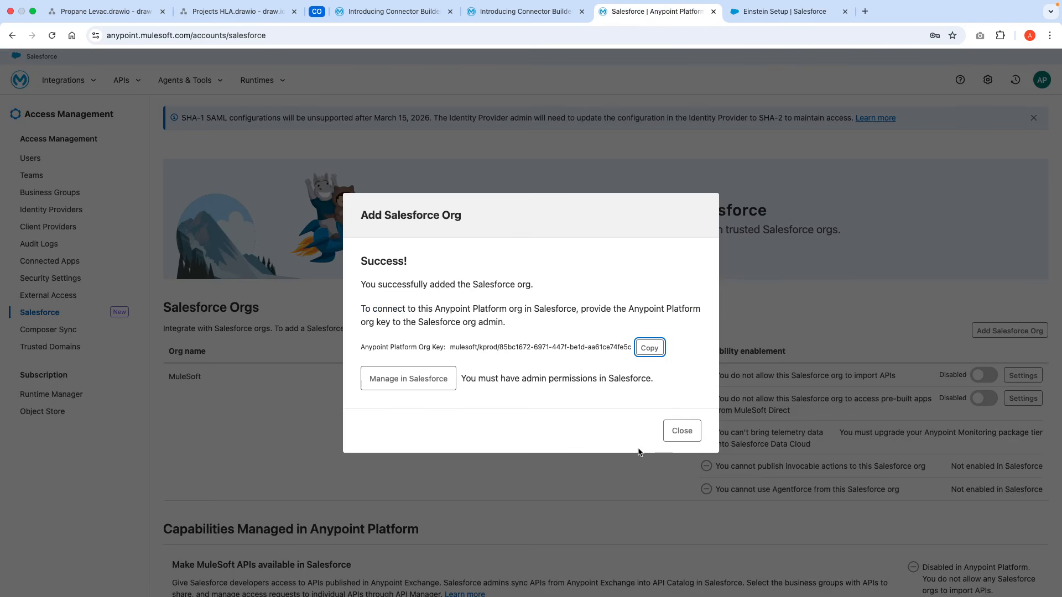
{"action": "left_click", "coordinate": [681, 438]}
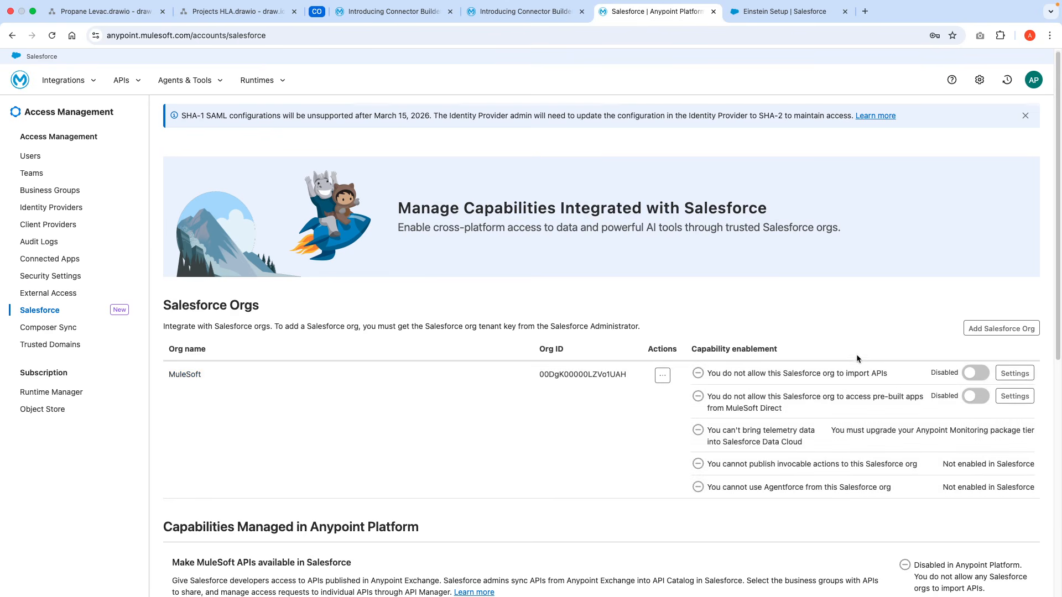
{"action": "scroll", "coordinate": [751, 305], "scroll_direction": "down", "scroll_amount": 3}
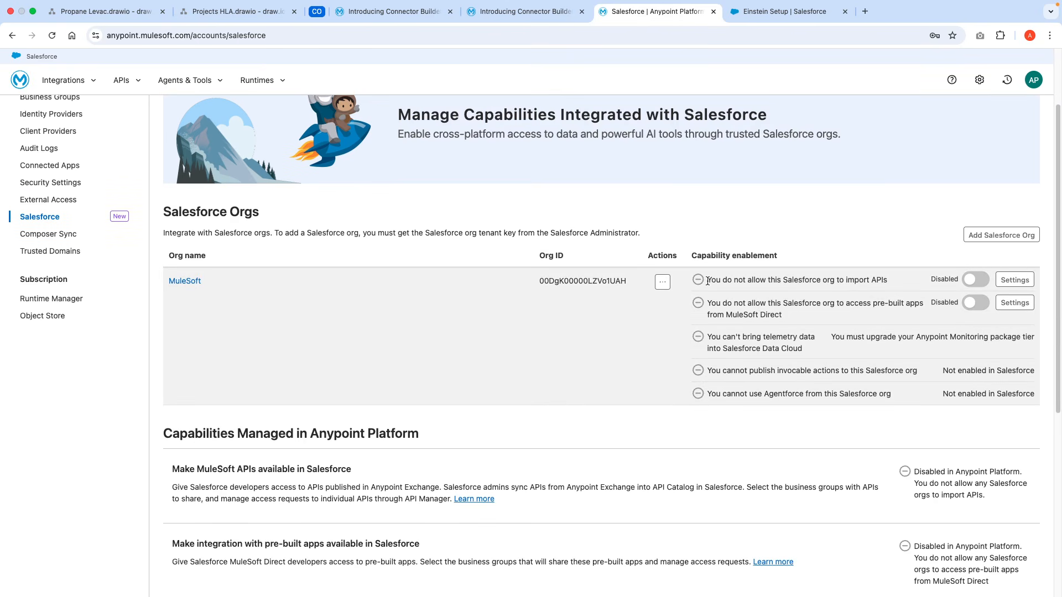
{"action": "double_click", "coordinate": [710, 281]}
{"action": "left_click_drag", "start_coordinate": [537, 280], "coordinate": [626, 282]}
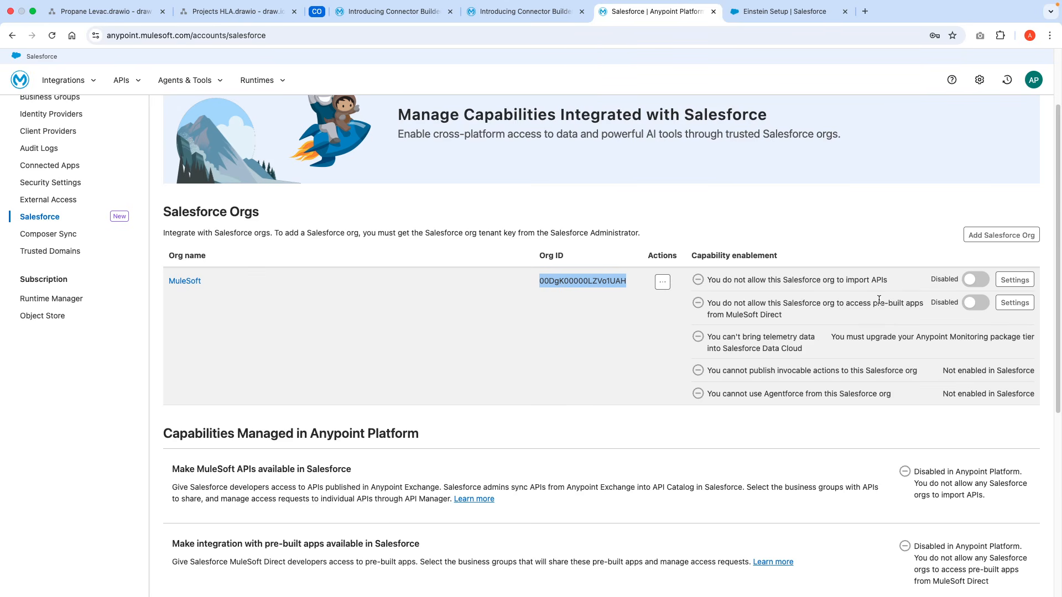
Step: Allow the MuleSoft Salesforce org to import APIs from the Cloud Odyssey business group and save the settings
{"action": "left_click", "coordinate": [975, 280]}
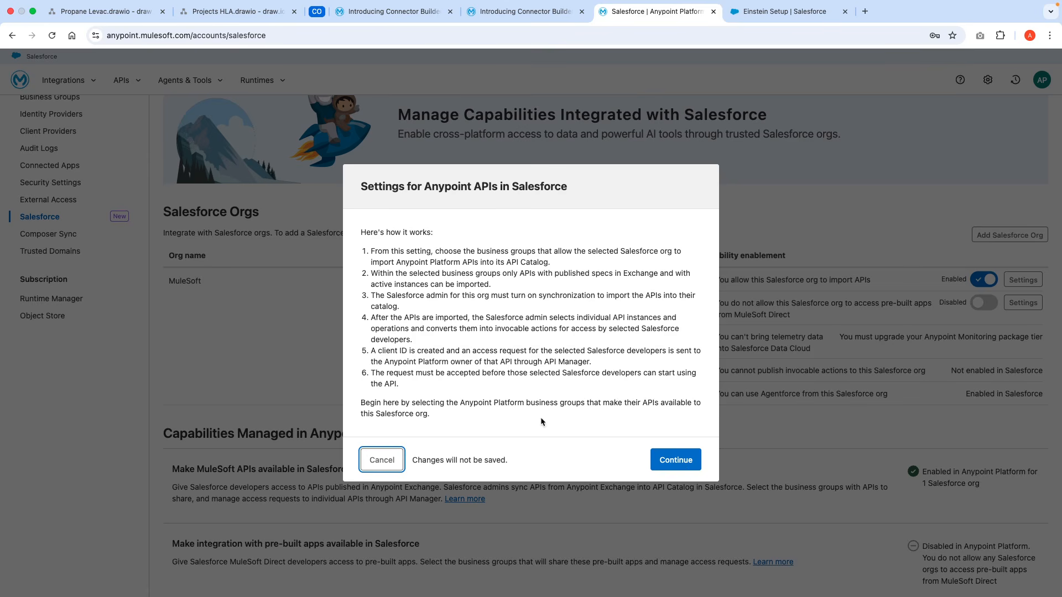
{"action": "left_click", "coordinate": [674, 463]}
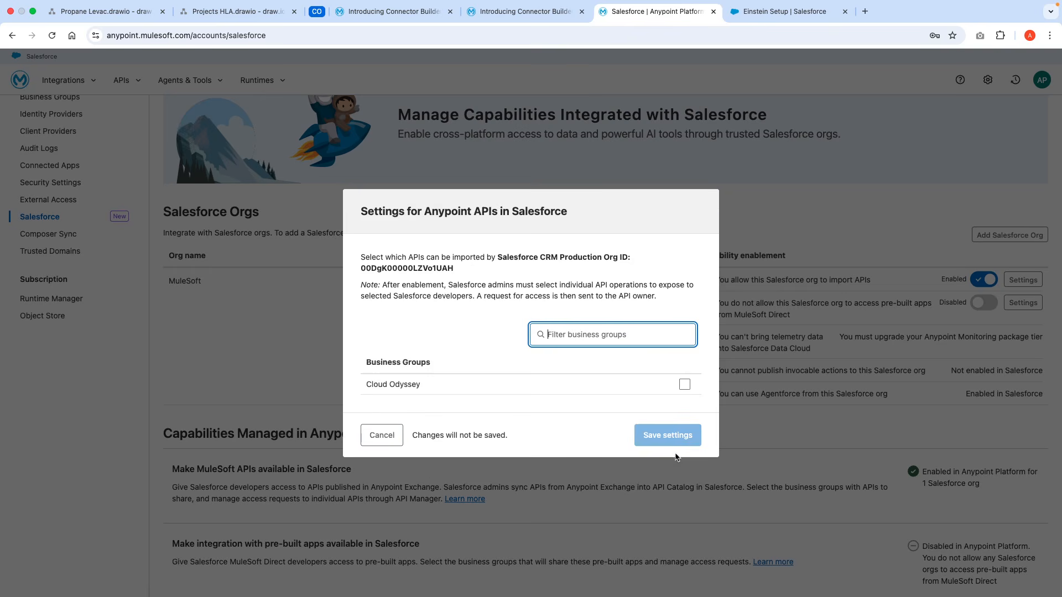
{"action": "left_click", "coordinate": [684, 386]}
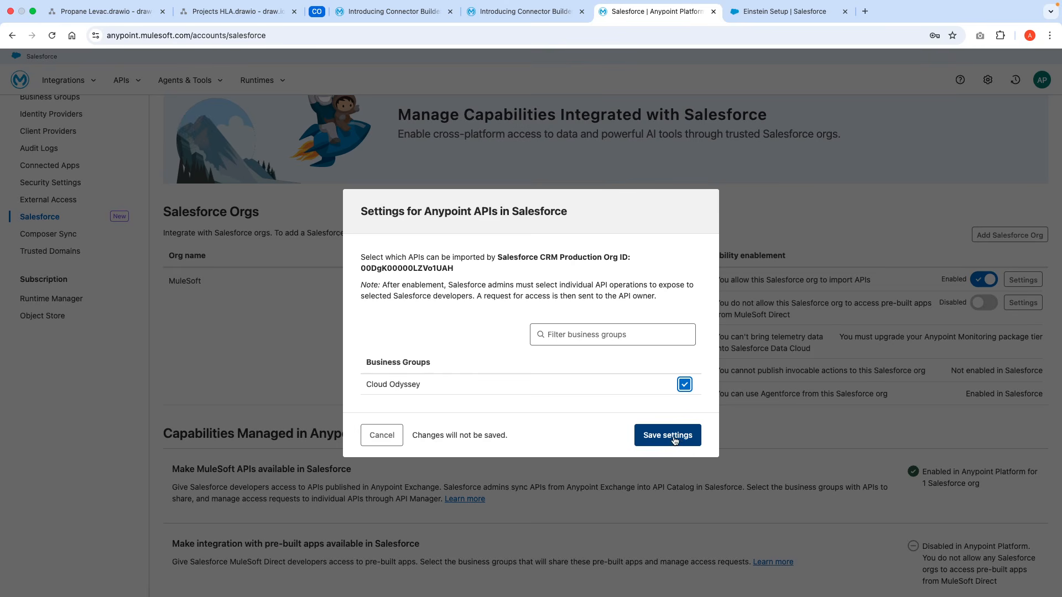
{"action": "left_click", "coordinate": [674, 439]}
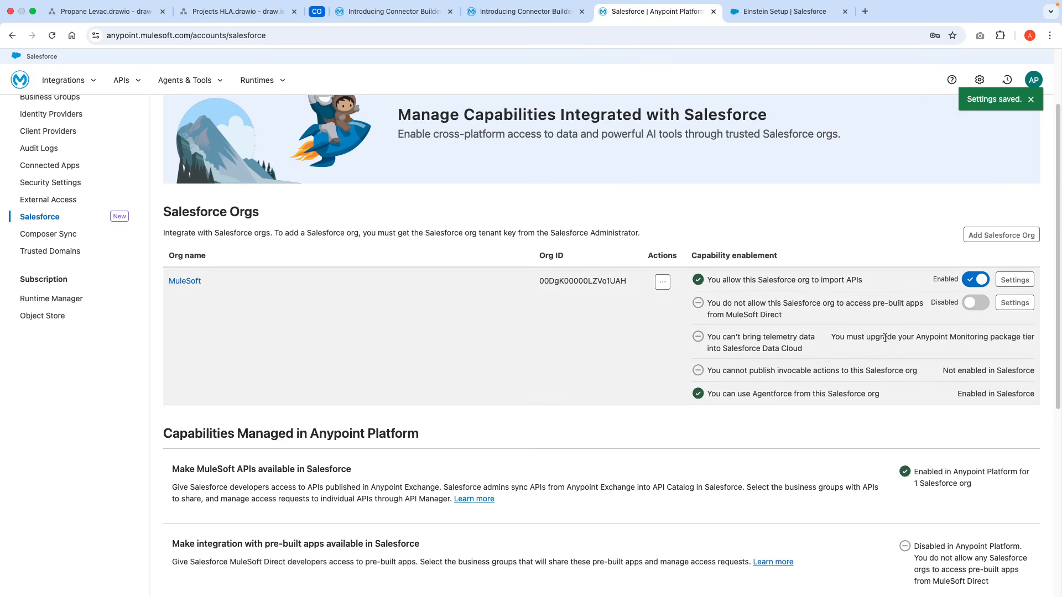
Step: Allow the MuleSoft Salesforce org to access pre-built apps from MuleSoft Direct for the Cloud Odyssey business group, and save
{"action": "left_click_drag", "start_coordinate": [708, 304], "coordinate": [923, 315]}
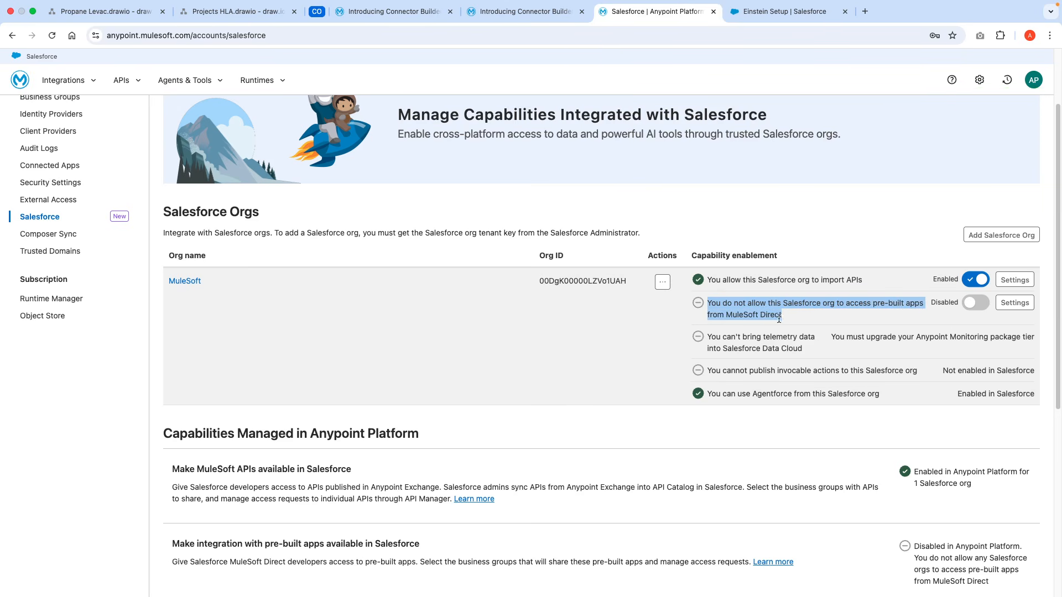
{"action": "left_click", "coordinate": [976, 304]}
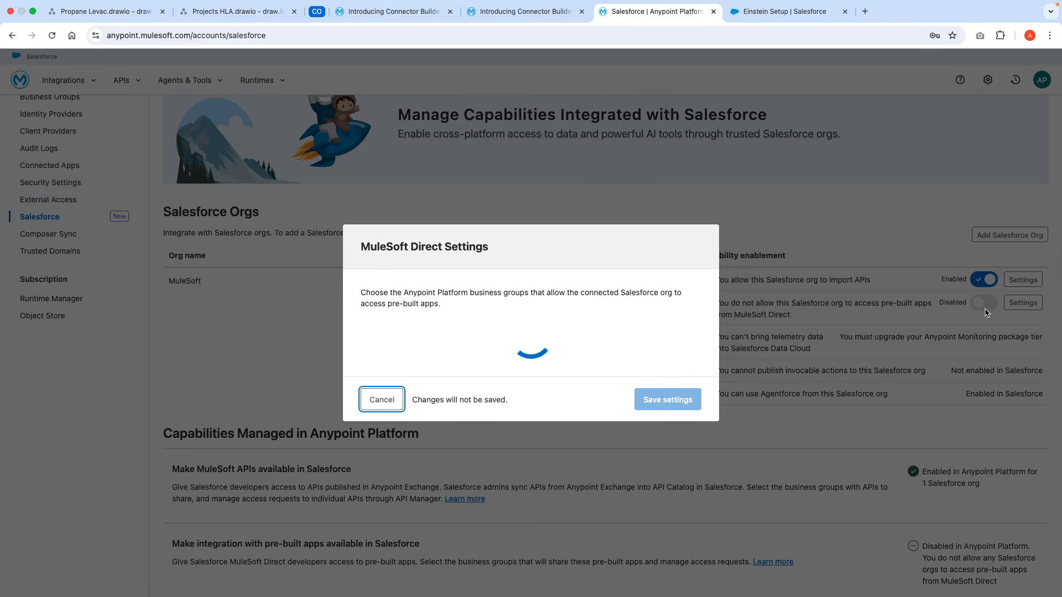
{"action": "left_click", "coordinate": [685, 370]}
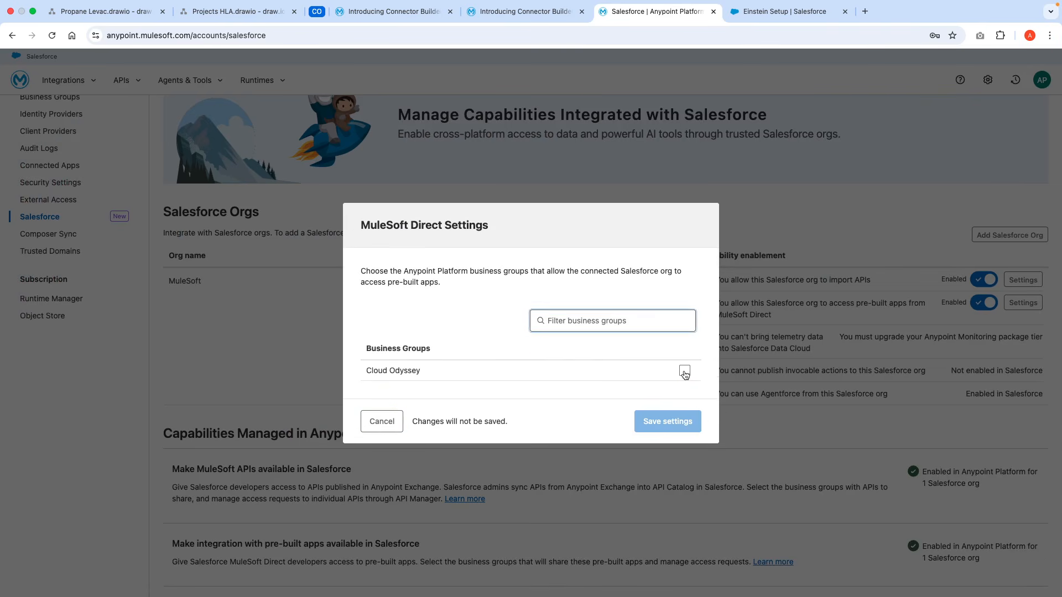
{"action": "left_click", "coordinate": [684, 425]}
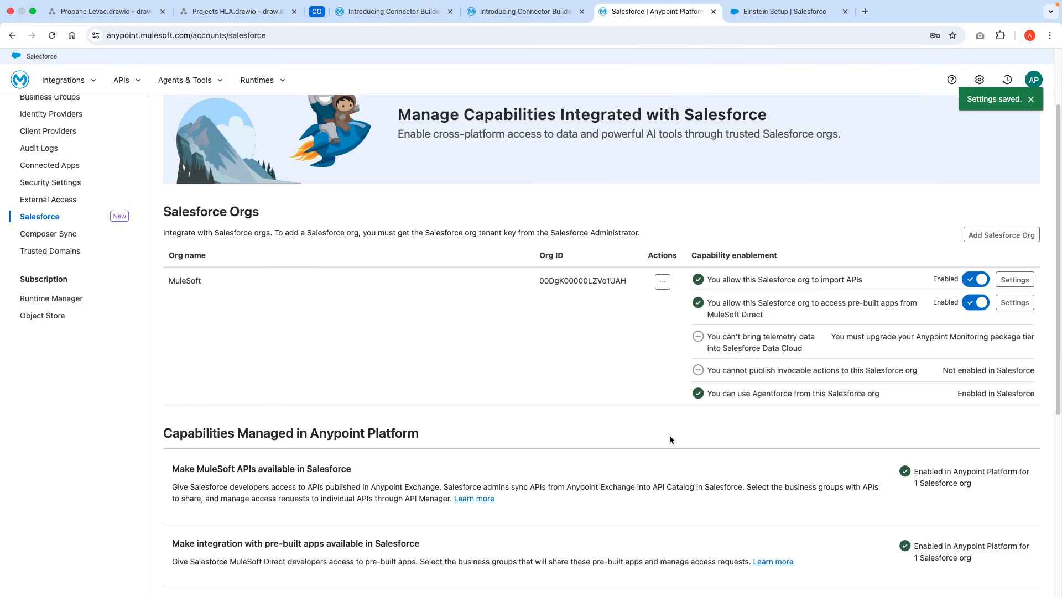
Step: Set Anypoint Platform to use Agentforce from the MuleSoft Salesforce org, keeping it enabled, and save the settings
{"action": "scroll", "coordinate": [787, 437], "scroll_direction": "down", "scroll_amount": 6}
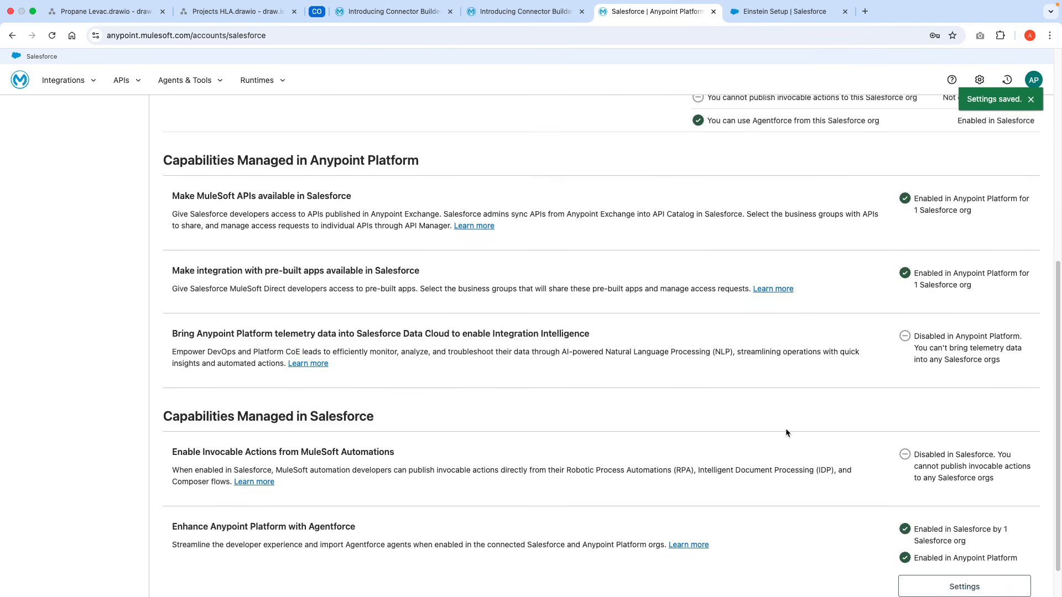
{"action": "left_click_drag", "start_coordinate": [913, 489], "coordinate": [974, 501]}
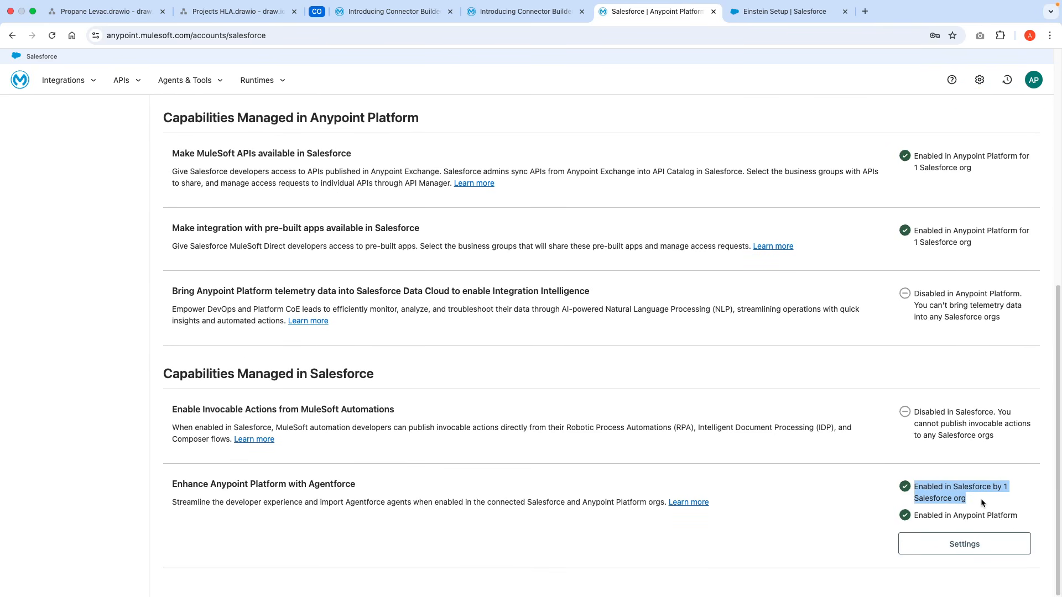
{"action": "left_click", "coordinate": [964, 545]}
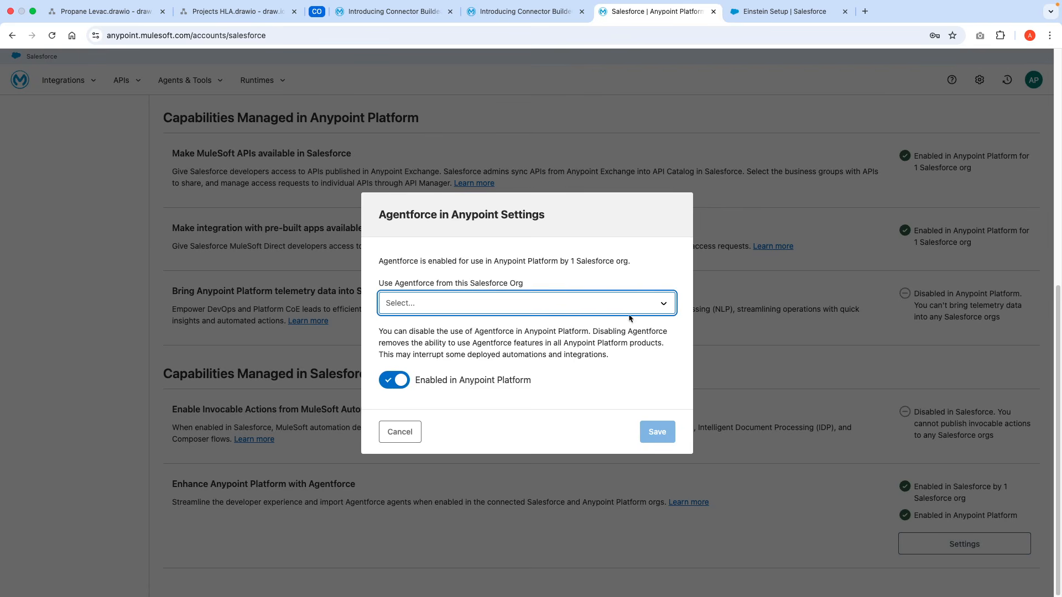
{"action": "left_click", "coordinate": [662, 308]}
{"action": "left_click", "coordinate": [482, 331]}
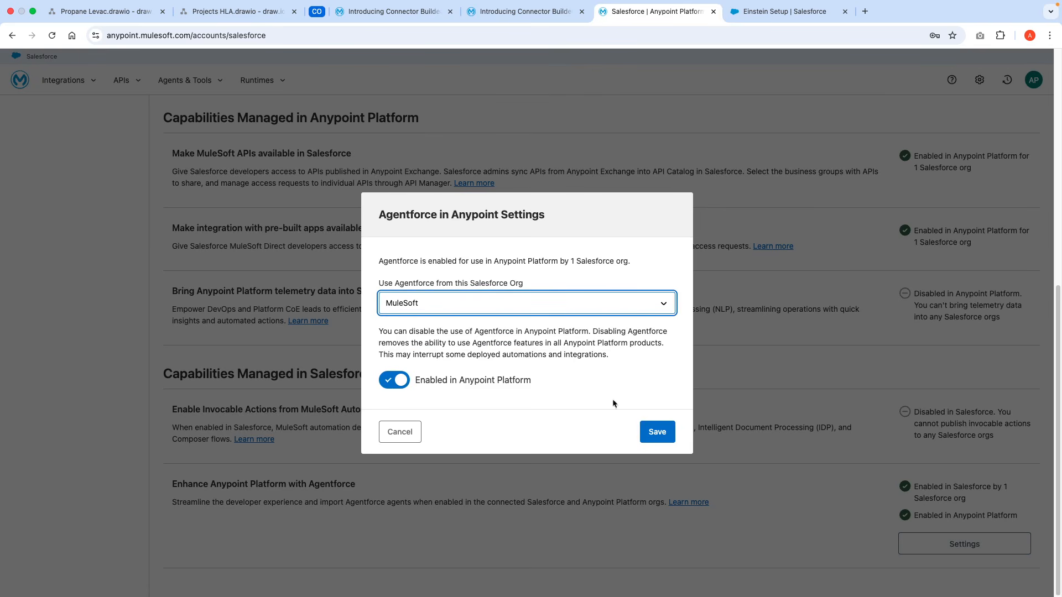
{"action": "left_click", "coordinate": [657, 433]}
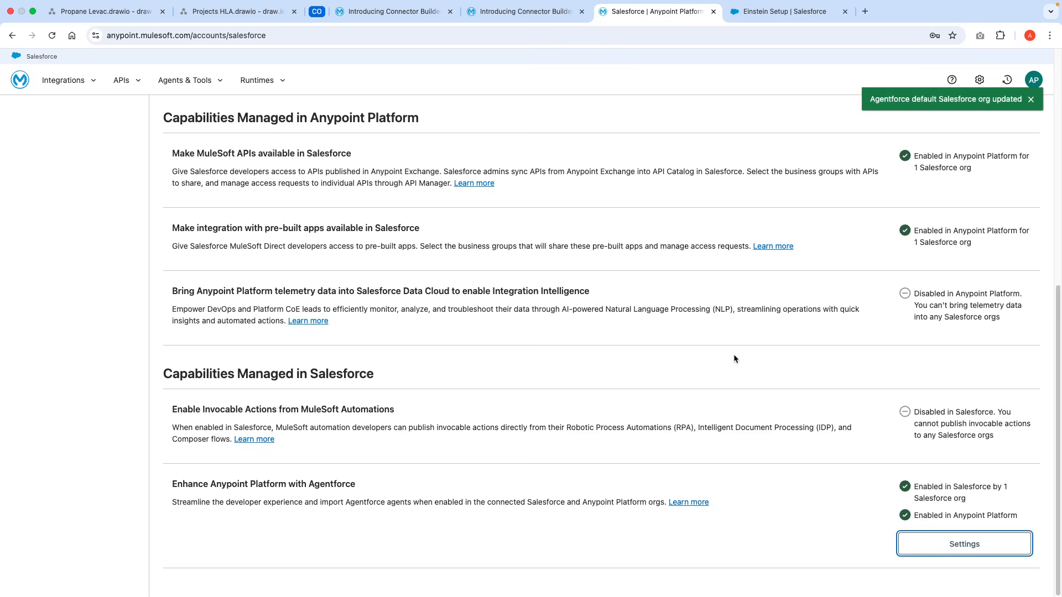
Step: Start adding permissions for the existing Access Management user and select all Anypoint Code Builder permissions
{"action": "scroll", "coordinate": [365, 232], "scroll_direction": "up", "scroll_amount": 8}
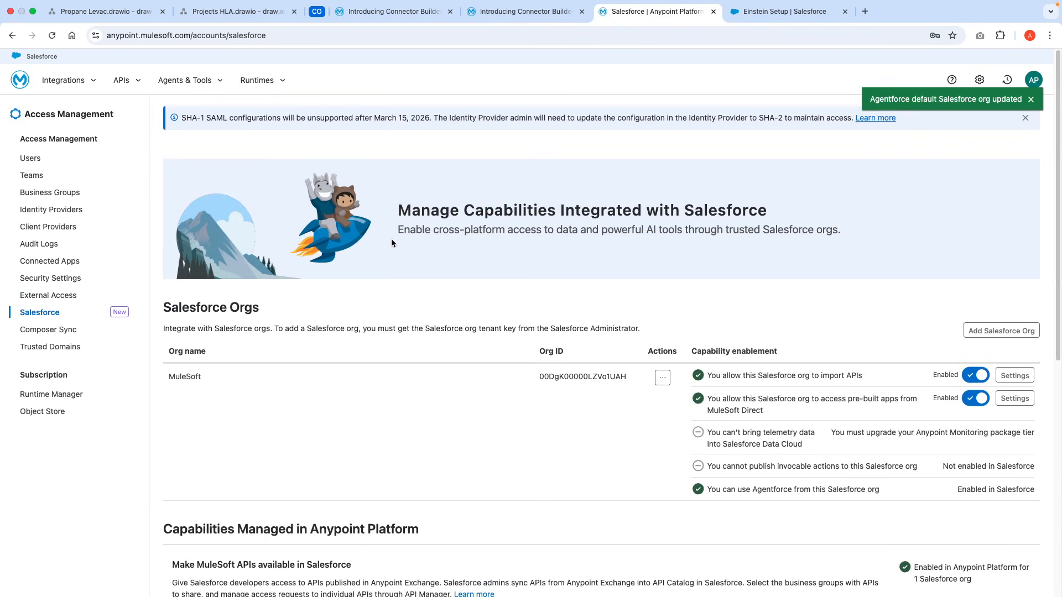
{"action": "left_click", "coordinate": [29, 159]}
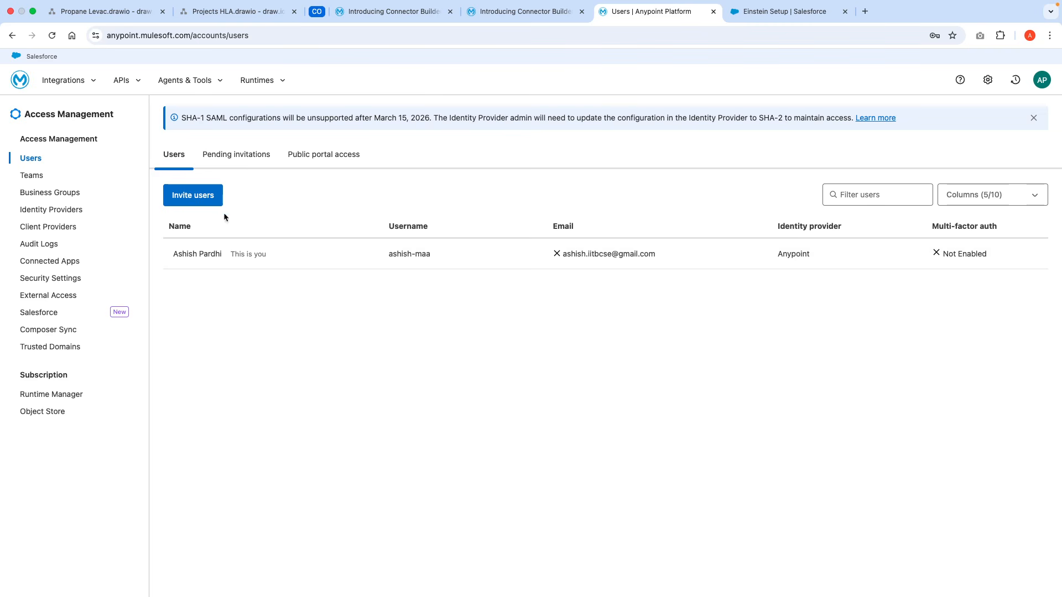
{"action": "left_click", "coordinate": [208, 255]}
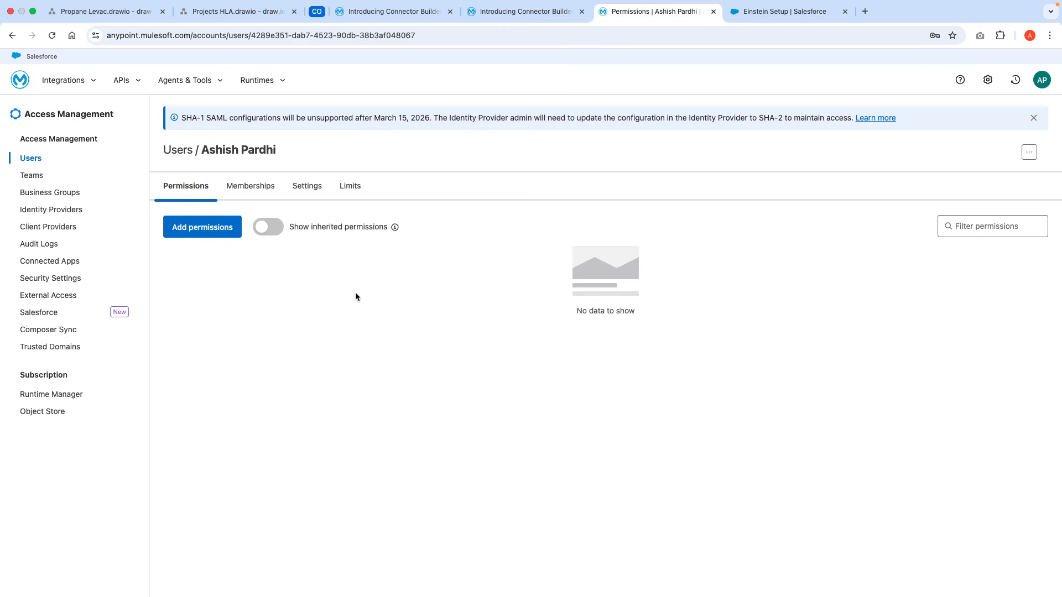
{"action": "left_click", "coordinate": [208, 233]}
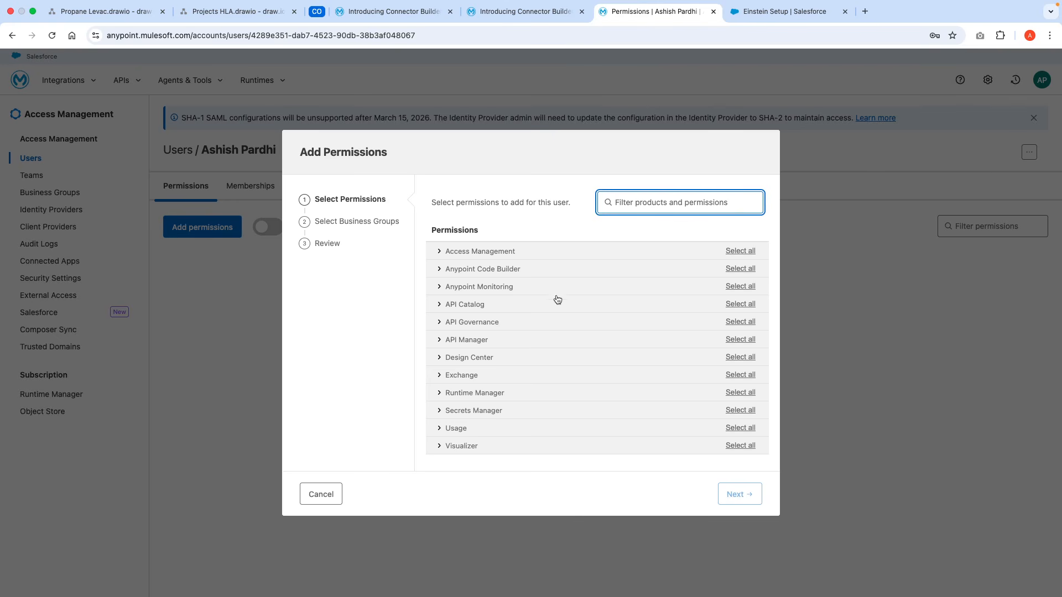
{"action": "left_click", "coordinate": [441, 270]}
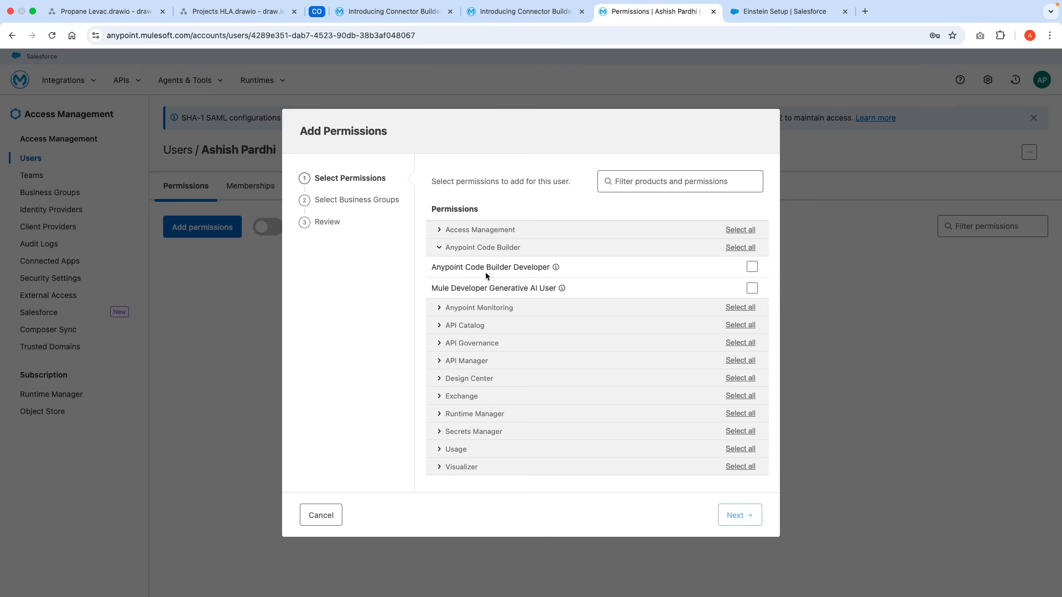
{"action": "left_click", "coordinate": [741, 247]}
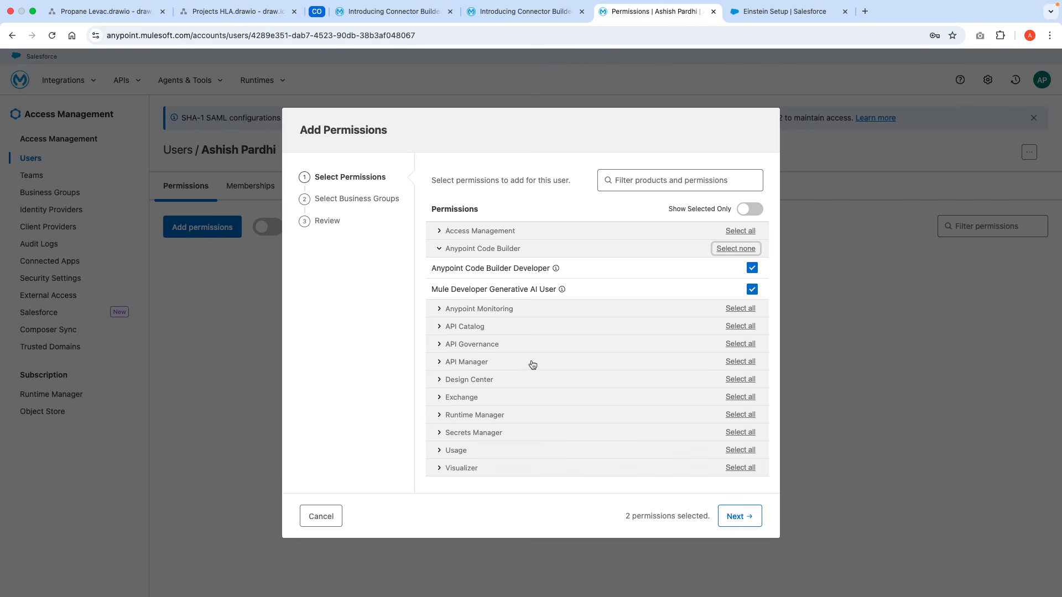
Step: Select the Exchange Contributor, Exchange Viewer and Exchange Creator permissions for the user
{"action": "left_click", "coordinate": [443, 398]}
{"action": "scroll", "coordinate": [620, 406], "scroll_direction": "down", "scroll_amount": 3}
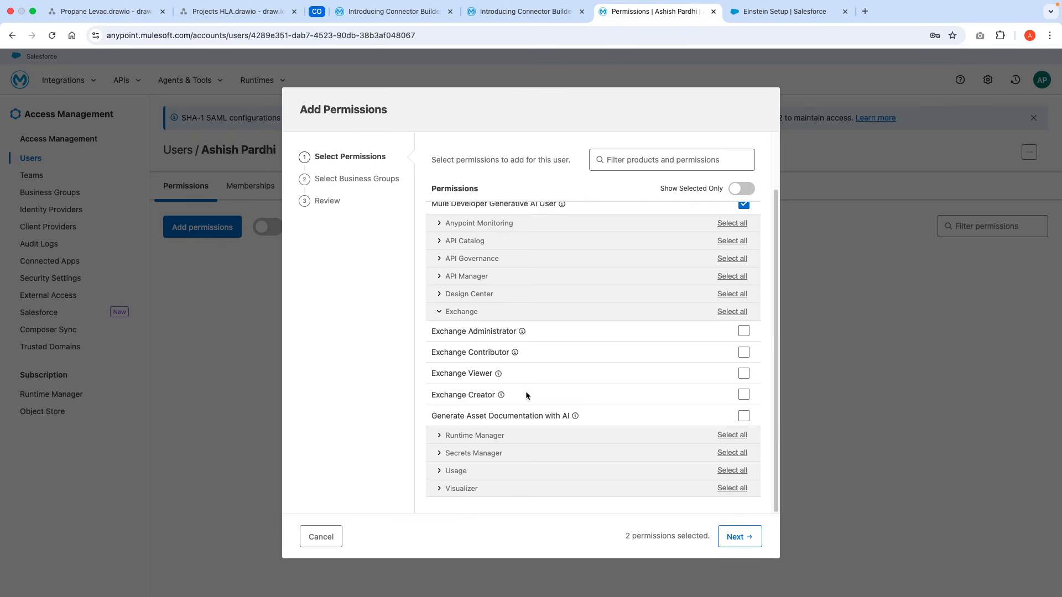
{"action": "left_click", "coordinate": [743, 352]}
{"action": "left_click", "coordinate": [743, 374]}
{"action": "left_click", "coordinate": [743, 395]}
Step: Select the Runtime Manager permissions Delete Applications, Download Applications, Read Applications, Restart Applications and Create Applications
{"action": "left_click", "coordinate": [440, 436]}
{"action": "scroll", "coordinate": [673, 473], "scroll_direction": "down", "scroll_amount": 5}
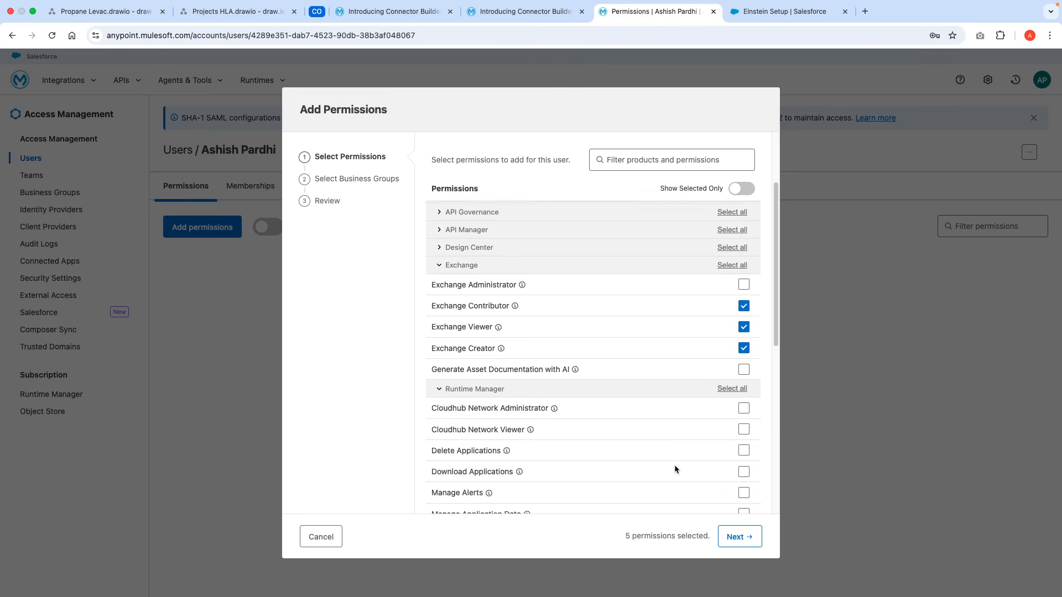
{"action": "scroll", "coordinate": [672, 451], "scroll_direction": "down", "scroll_amount": 3}
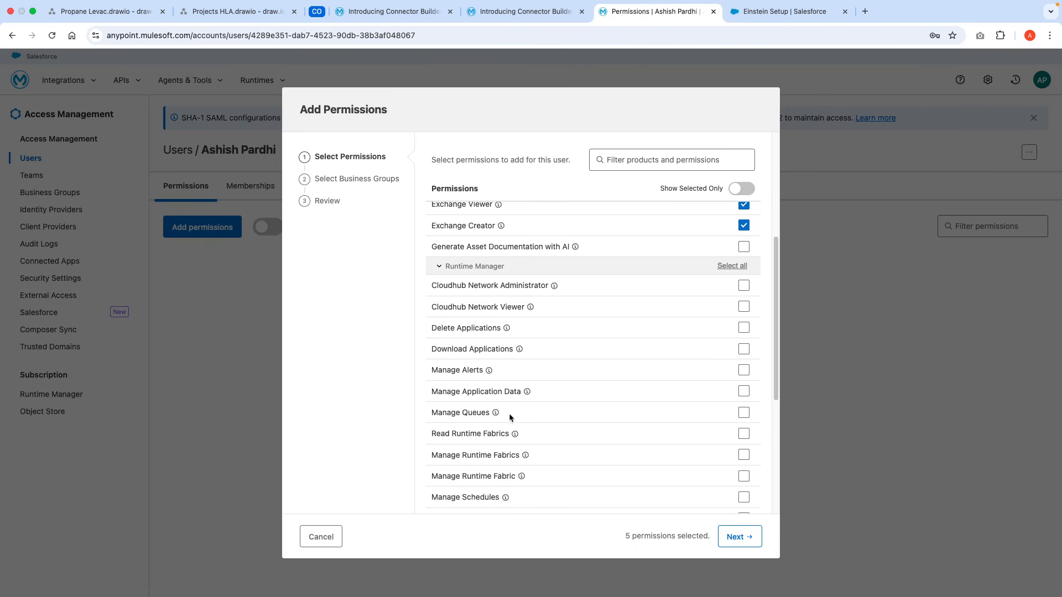
{"action": "left_click", "coordinate": [743, 329]}
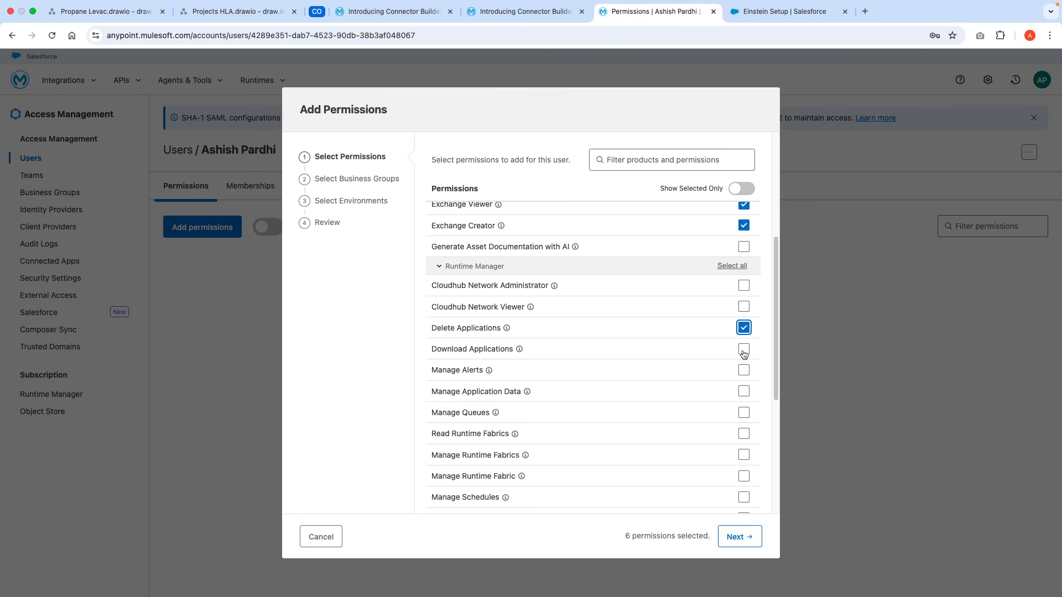
{"action": "left_click", "coordinate": [743, 349]}
{"action": "scroll", "coordinate": [619, 421], "scroll_direction": "down", "scroll_amount": 3}
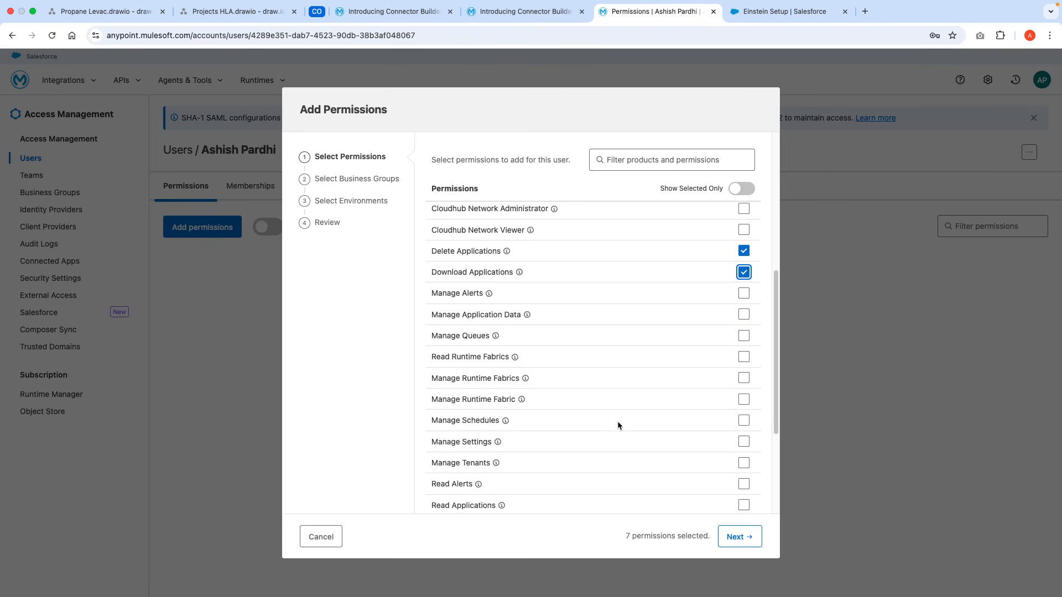
{"action": "scroll", "coordinate": [617, 420], "scroll_direction": "down", "scroll_amount": 3}
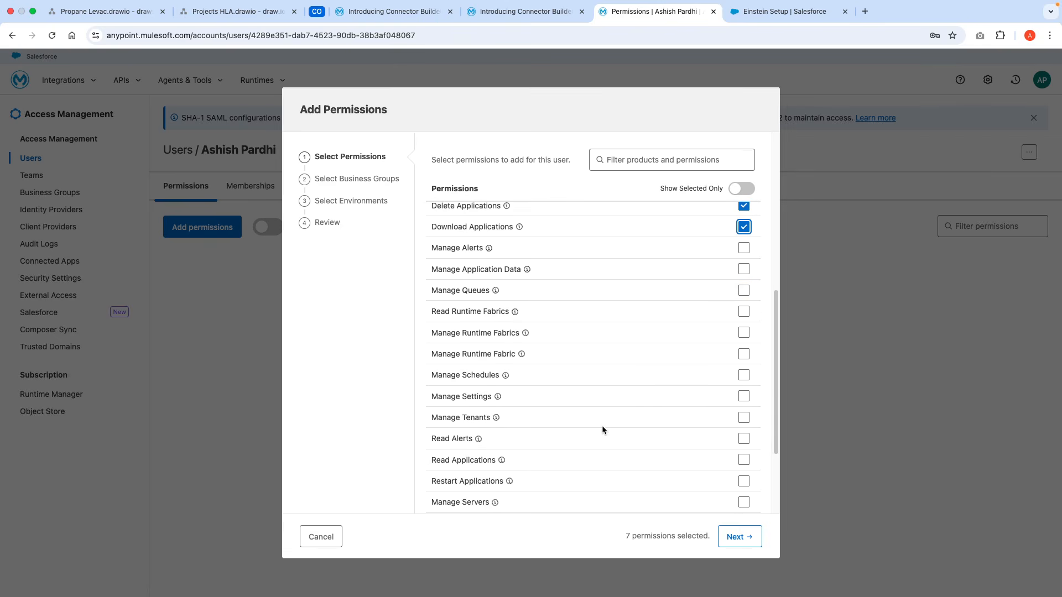
{"action": "left_click", "coordinate": [744, 380]}
{"action": "scroll", "coordinate": [708, 429], "scroll_direction": "down", "scroll_amount": 1}
{"action": "left_click", "coordinate": [744, 386]}
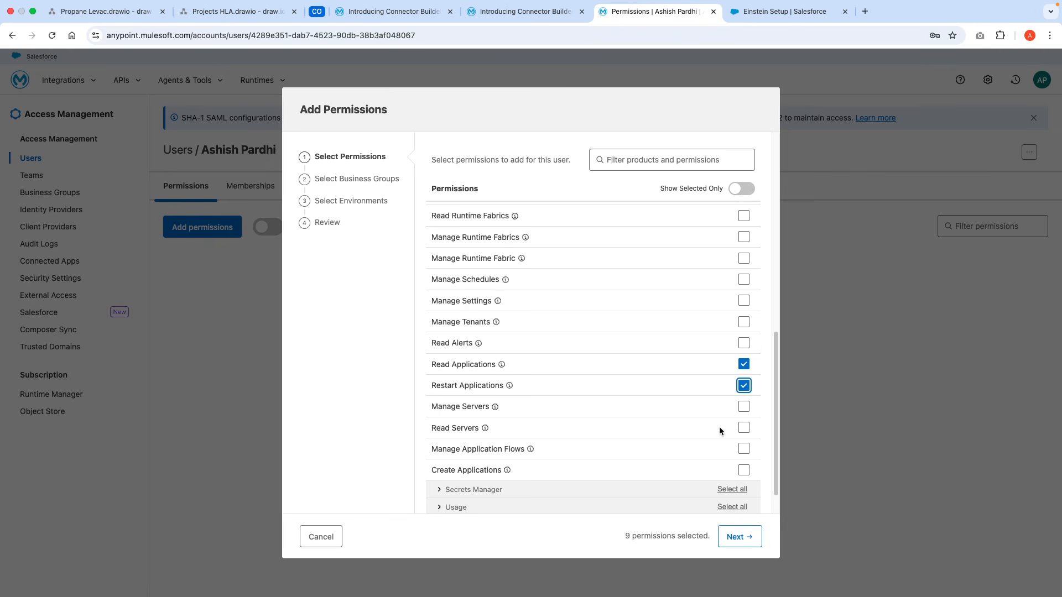
{"action": "scroll", "coordinate": [718, 428], "scroll_direction": "down", "scroll_amount": 2}
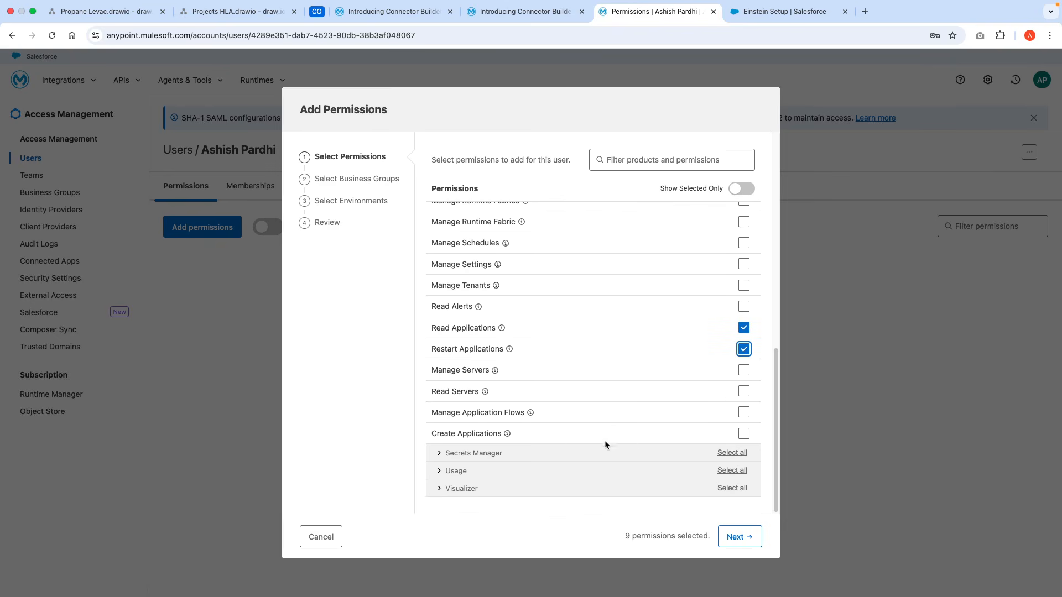
{"action": "left_click", "coordinate": [744, 434]}
Step: Review the selected permissions and continue to choosing the business groups they apply to
{"action": "scroll", "coordinate": [632, 403], "scroll_direction": "up", "scroll_amount": 10}
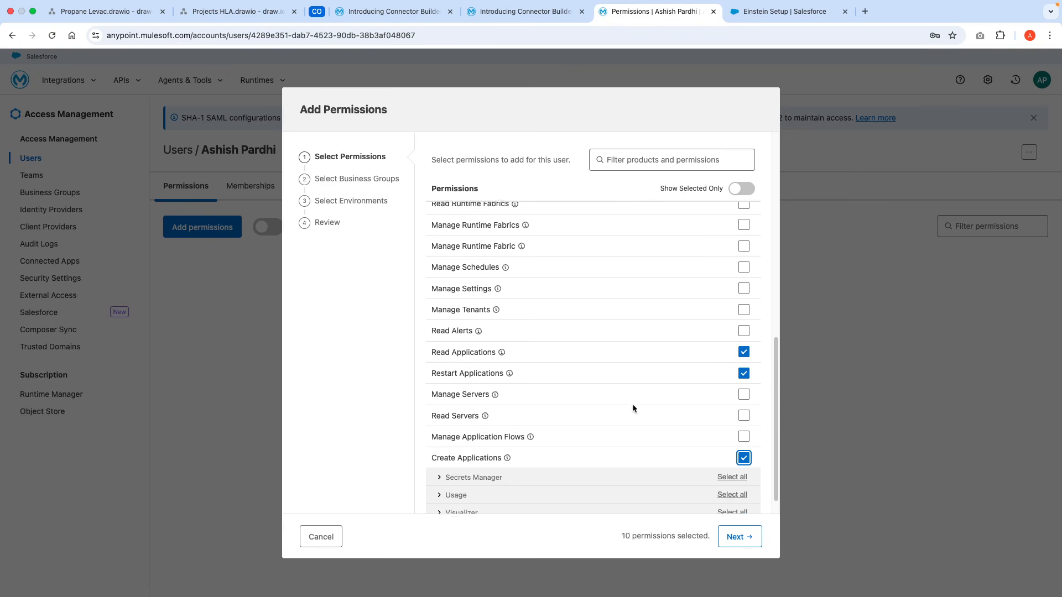
{"action": "scroll", "coordinate": [636, 406], "scroll_direction": "up", "scroll_amount": 12}
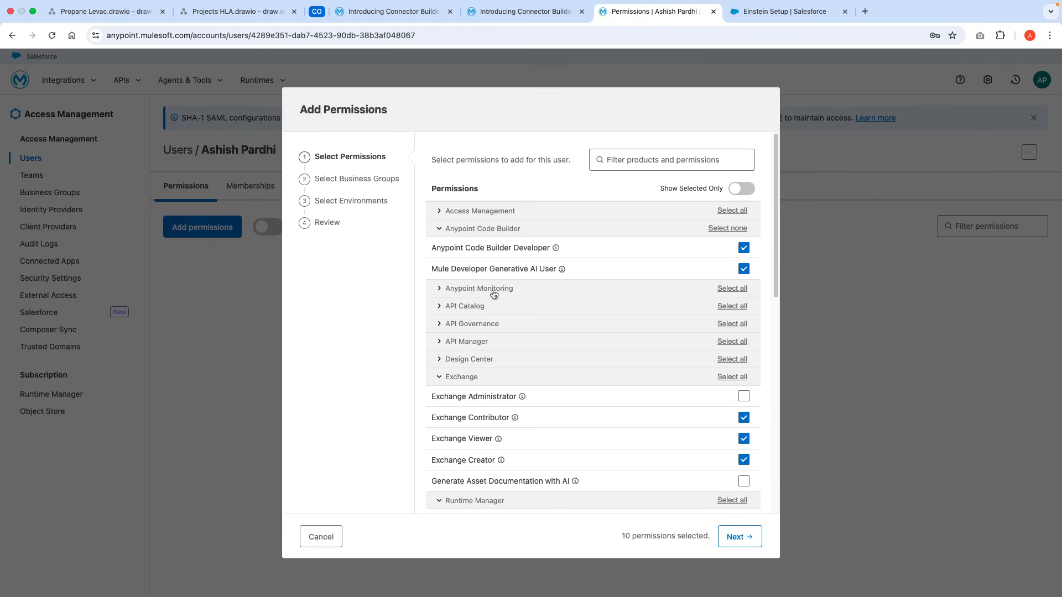
{"action": "left_click", "coordinate": [740, 536]}
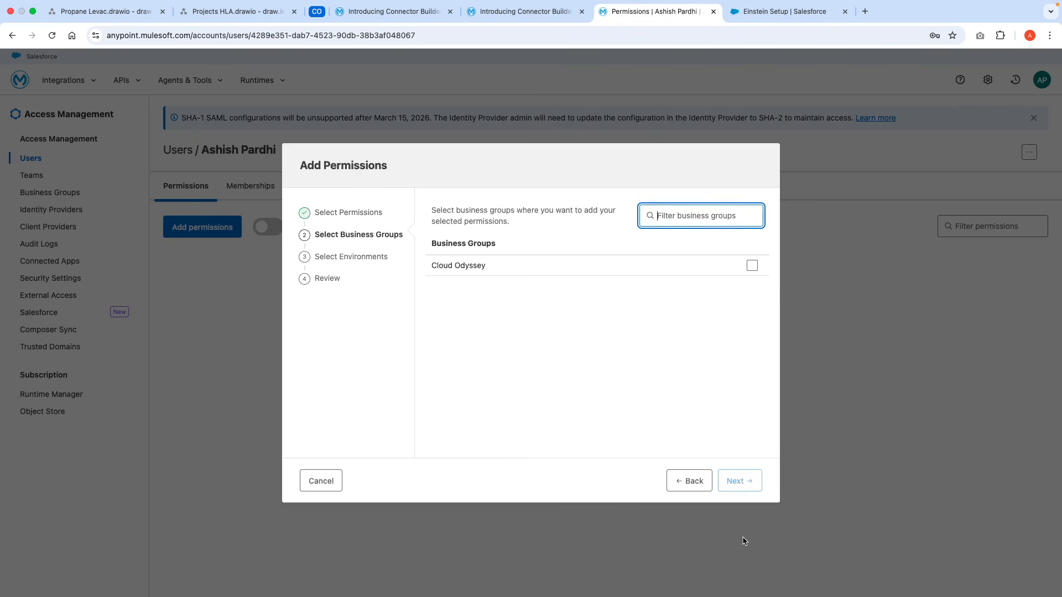
Step: Apply the selected permissions to the Cloud Odyssey business group and its Sandbox environment, add them, and expand the group's entry
{"action": "left_click", "coordinate": [753, 266]}
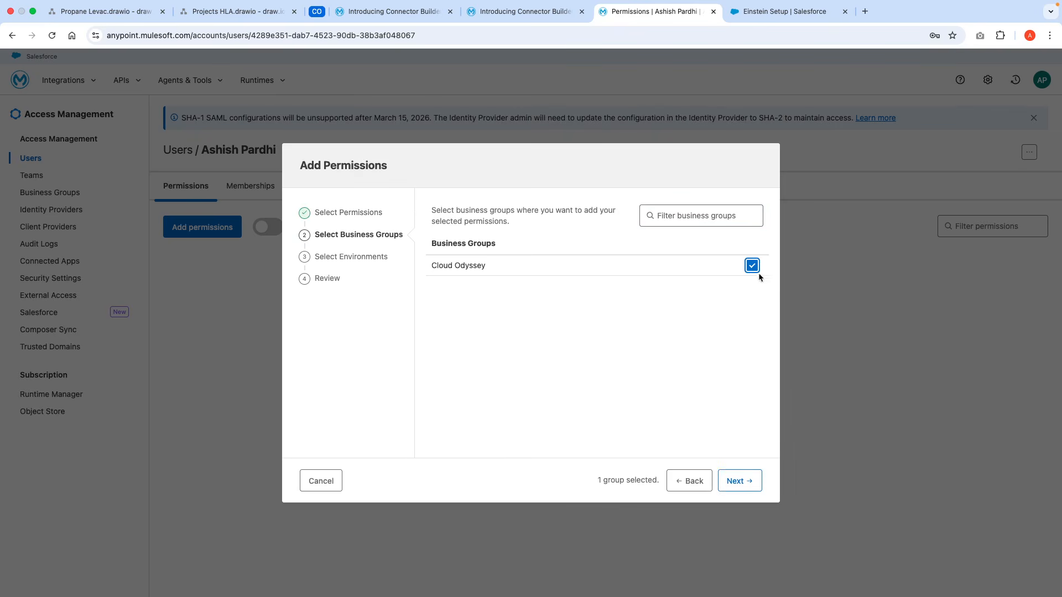
{"action": "left_click", "coordinate": [741, 481]}
{"action": "left_click", "coordinate": [753, 303]}
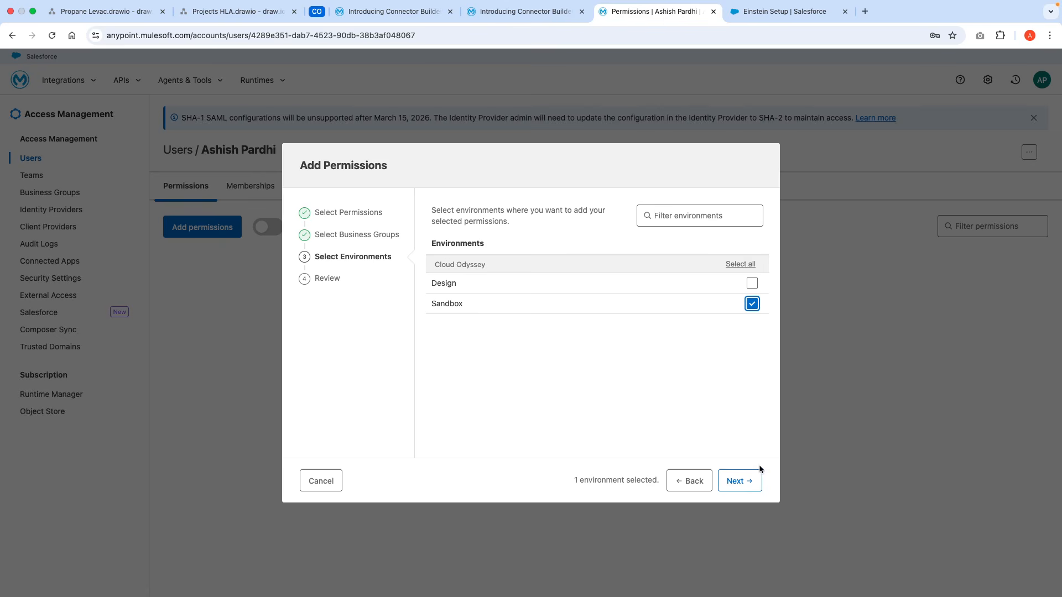
{"action": "left_click", "coordinate": [750, 482]}
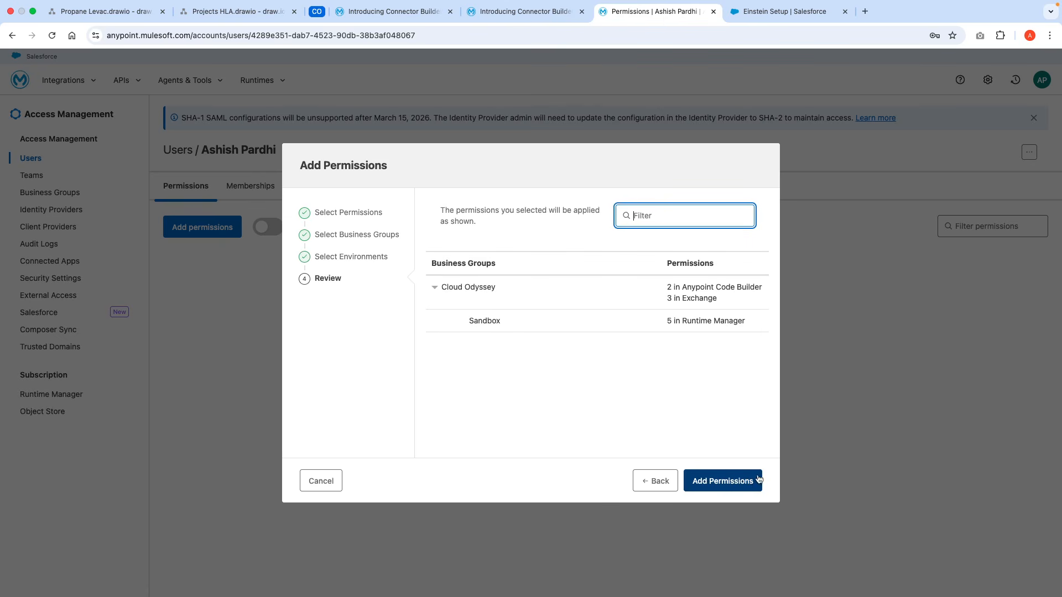
{"action": "left_click", "coordinate": [721, 486]}
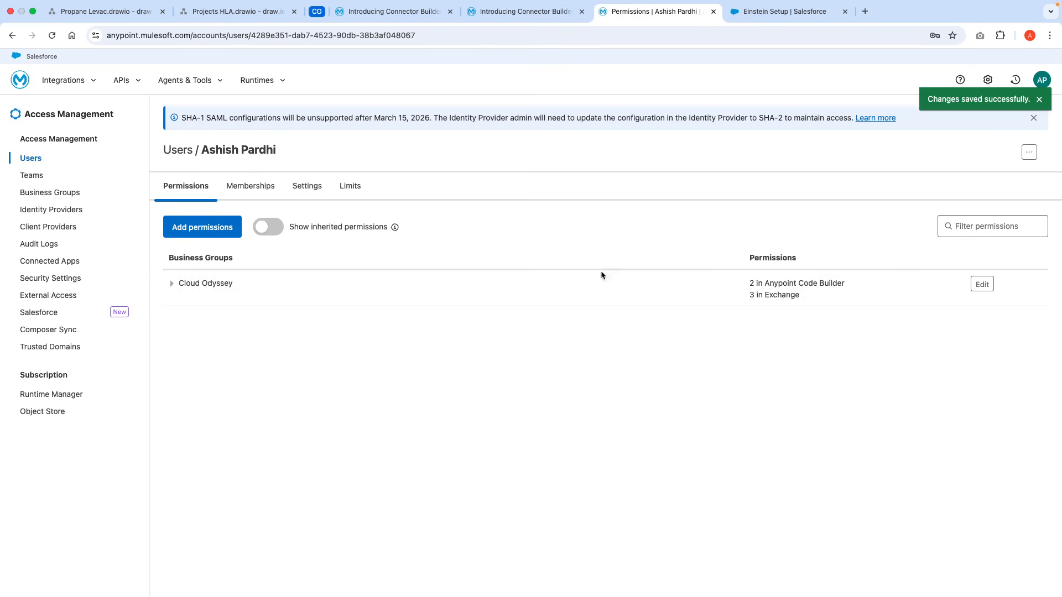
{"action": "left_click", "coordinate": [172, 284]}
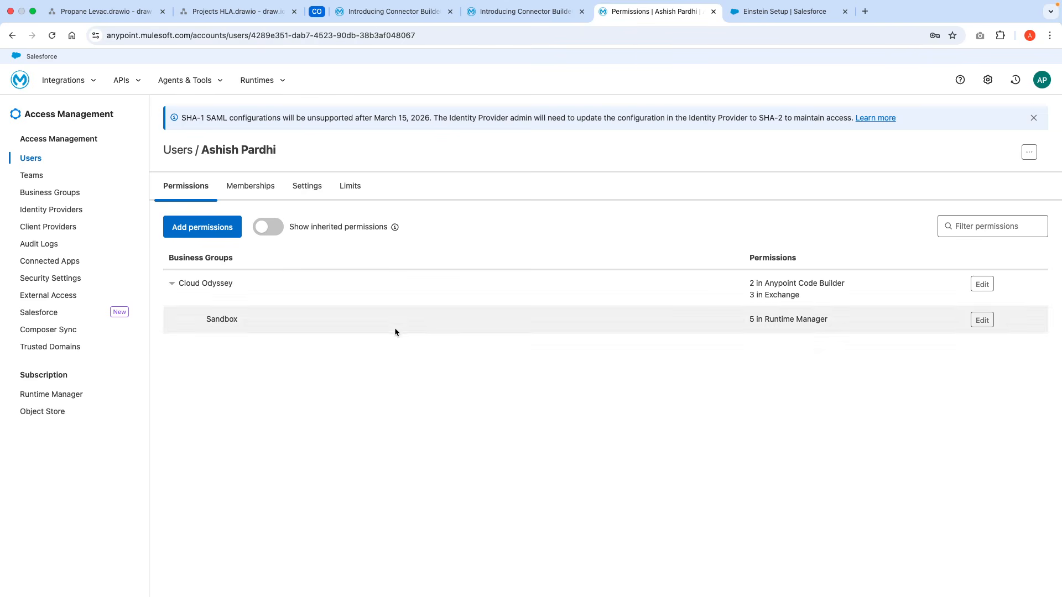
Step: Switch to Visual Studio Code and search the extension marketplace for "anypoint extension pack"
{"action": "key", "text": "ctrl+Left"}
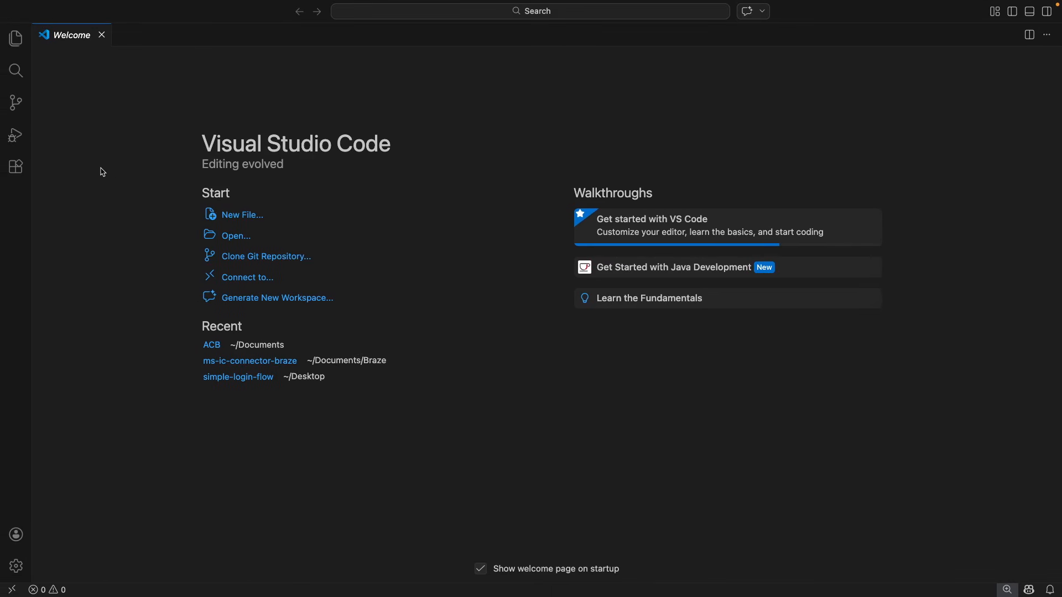
{"action": "left_click", "coordinate": [16, 167]}
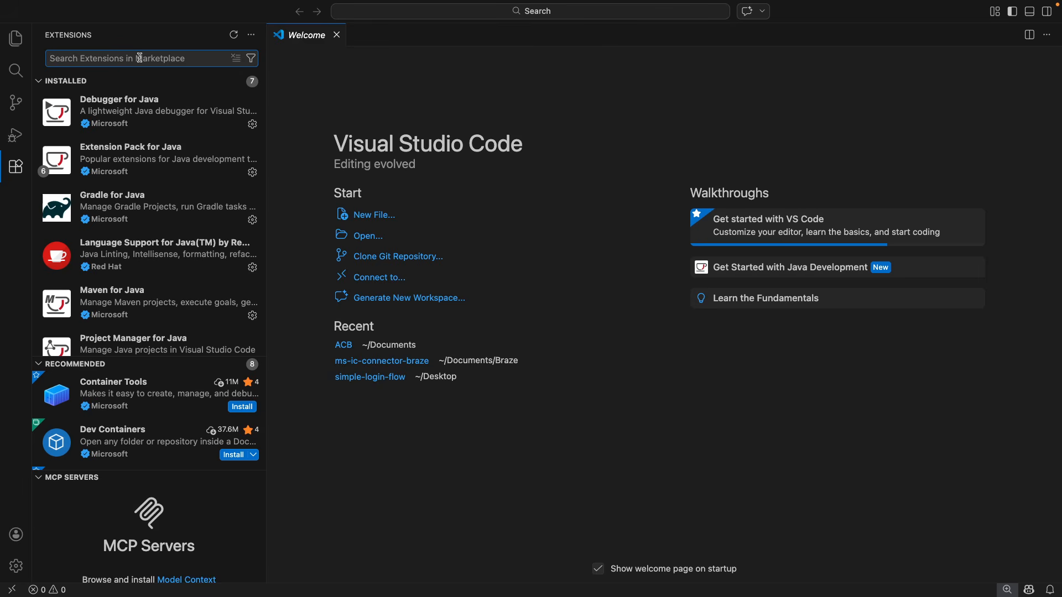
{"action": "type", "text": "anyp"}
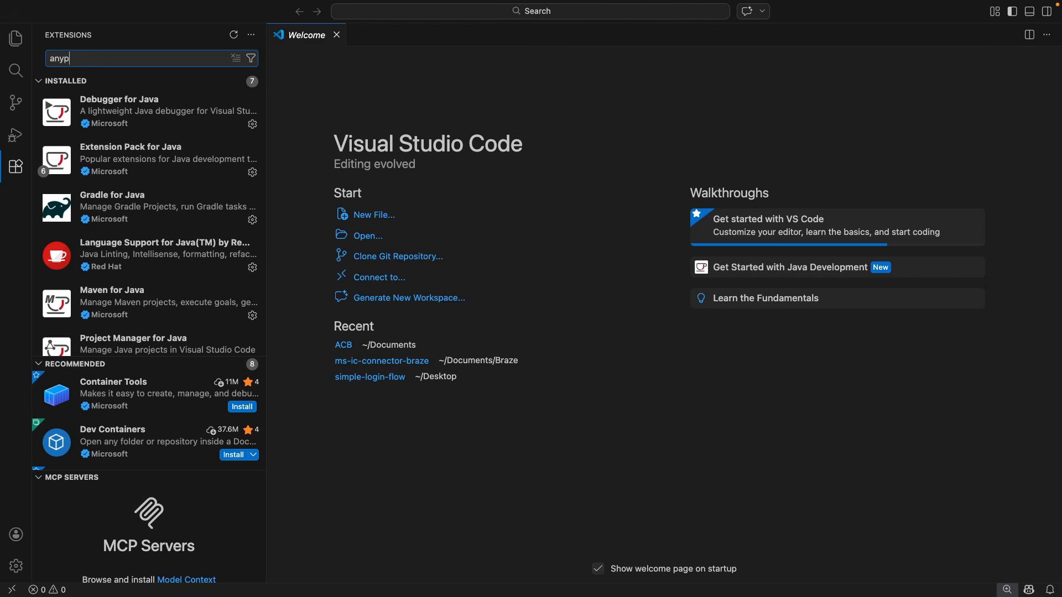
{"action": "type", "text": "oint ex"}
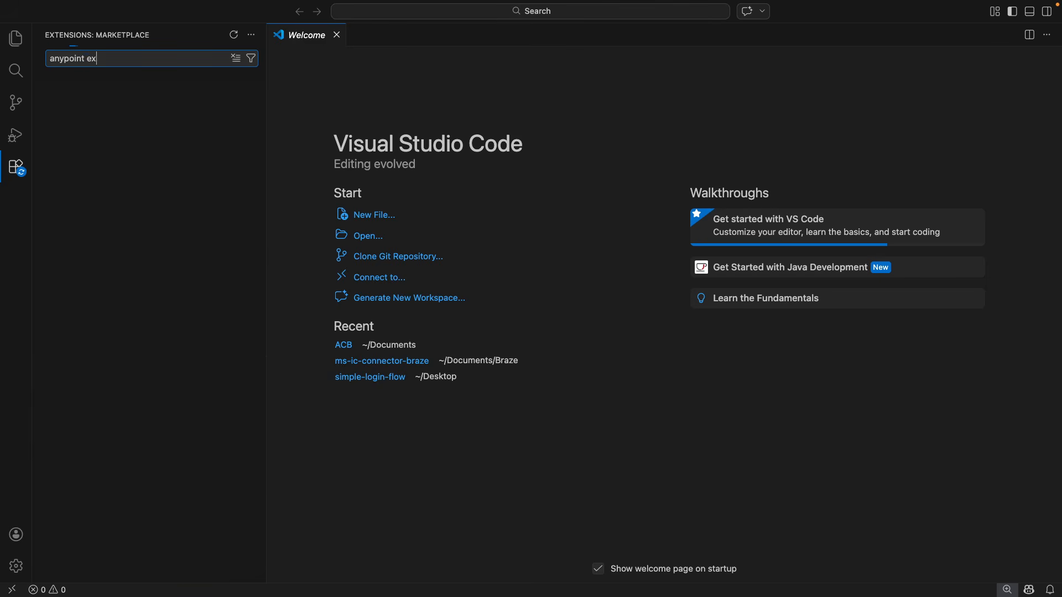
{"action": "type", "text": "tension "}
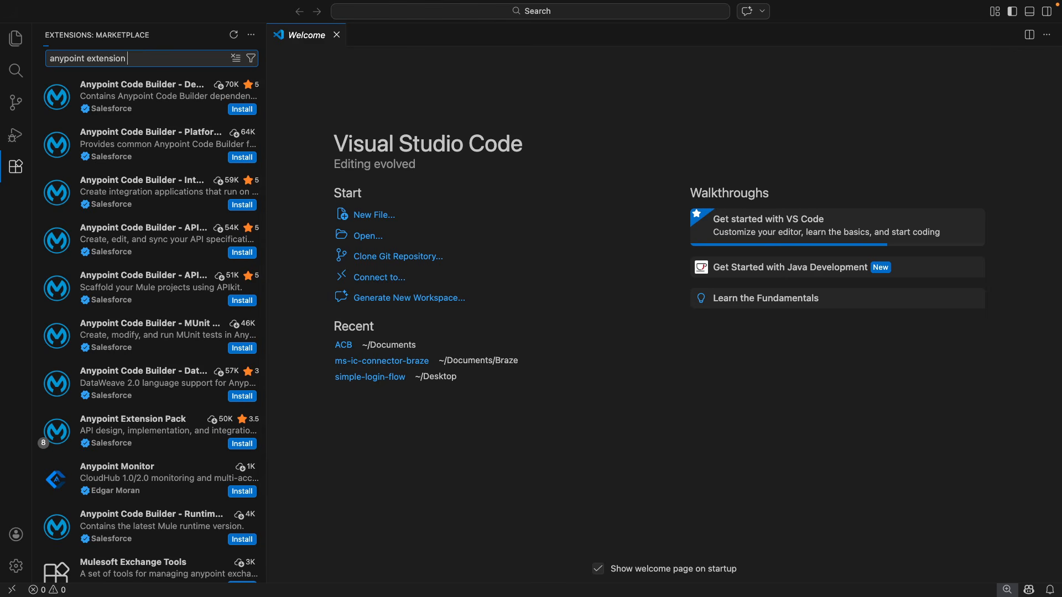
{"action": "type", "text": "pack"}
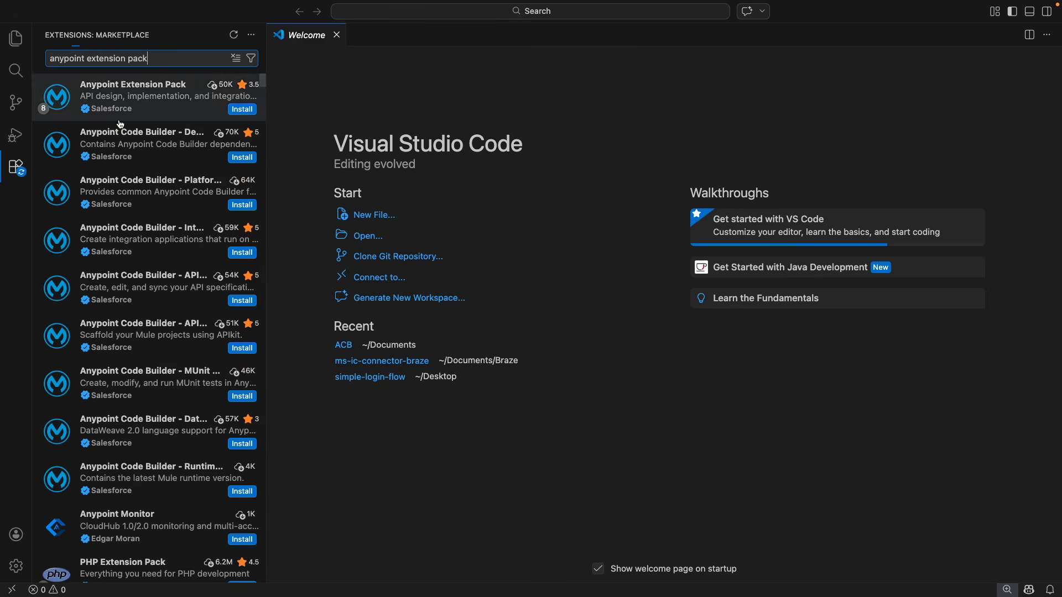
Step: Install the Anypoint Extension Pack by Salesforce and look through its included extensions
{"action": "left_click", "coordinate": [129, 97]}
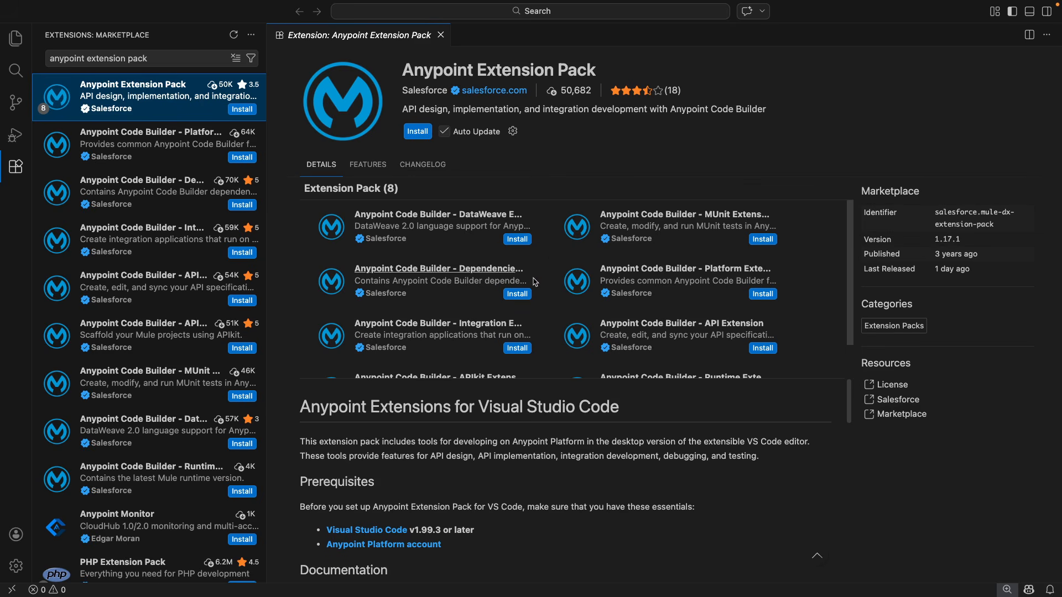
{"action": "left_click", "coordinate": [421, 136]}
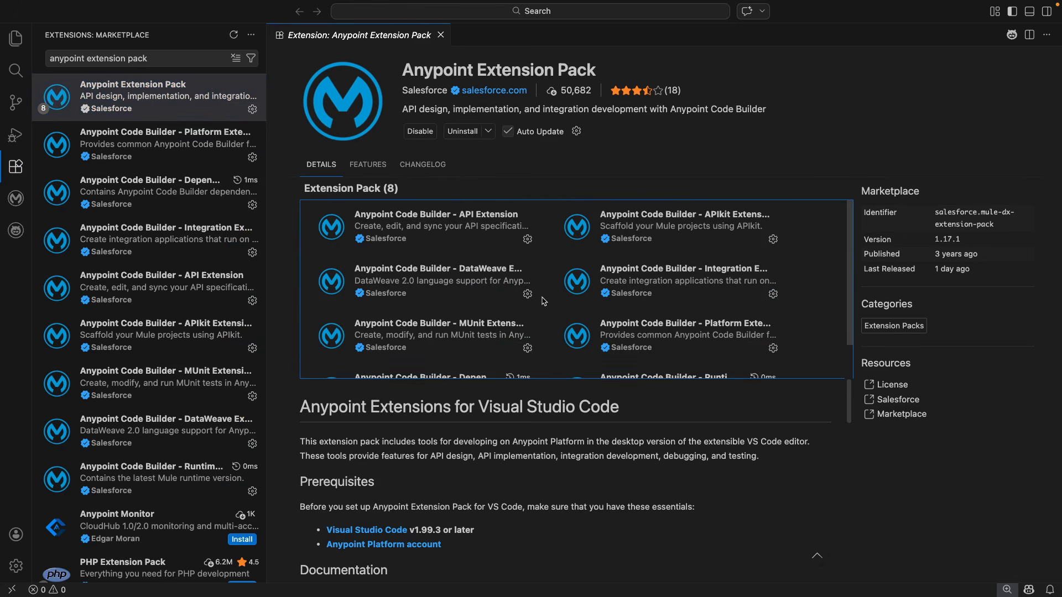
{"action": "scroll", "coordinate": [545, 301], "scroll_direction": "down", "scroll_amount": 1}
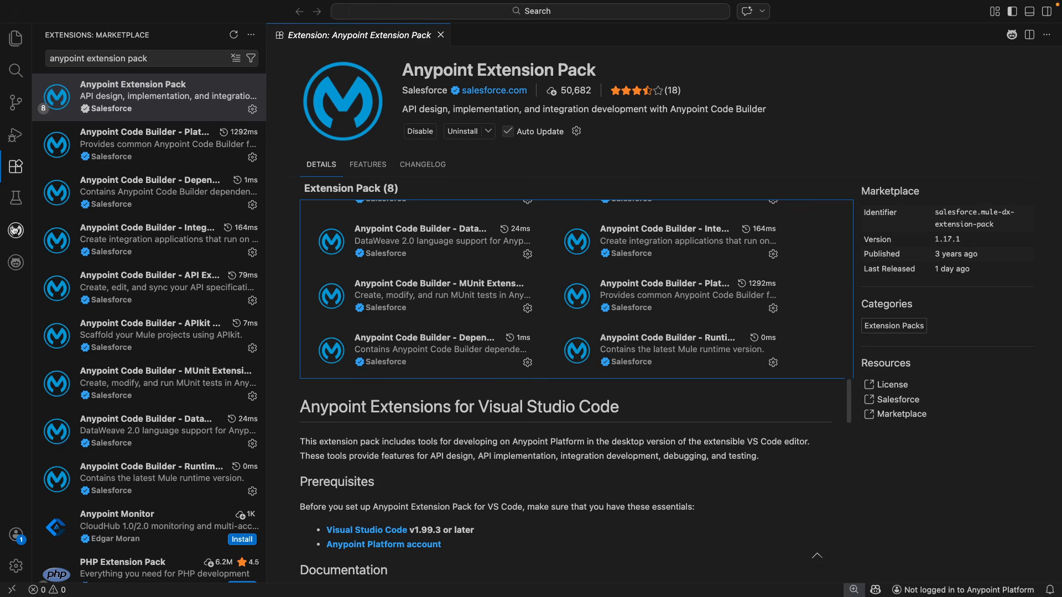
Step: Start logging in to Anypoint Platform from MuleSoft Vibes, allowing the extension to sign in and open the external website
{"action": "left_click", "coordinate": [16, 230]}
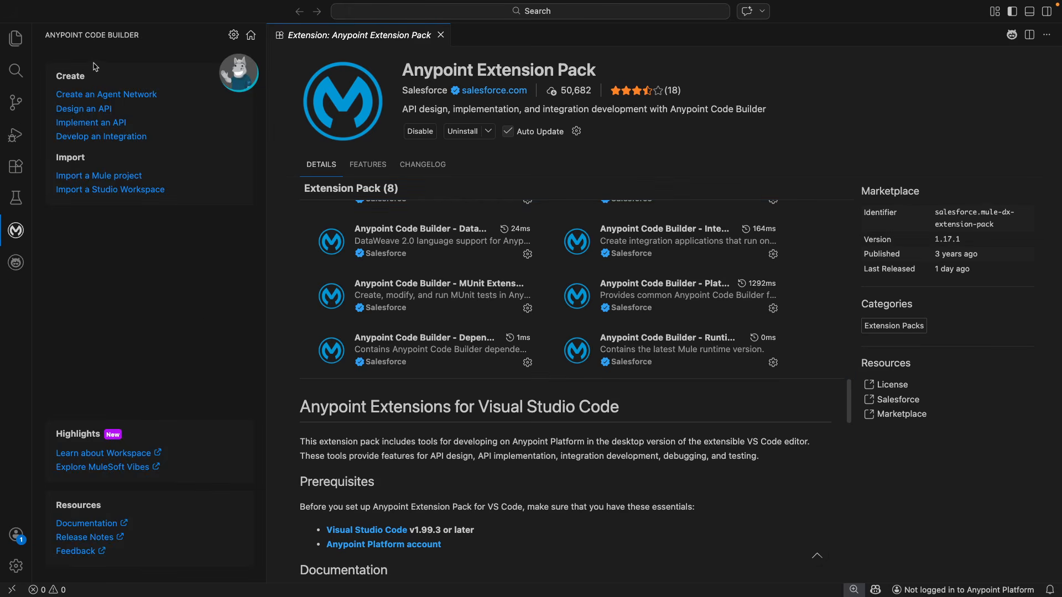
{"action": "left_click", "coordinate": [16, 262]}
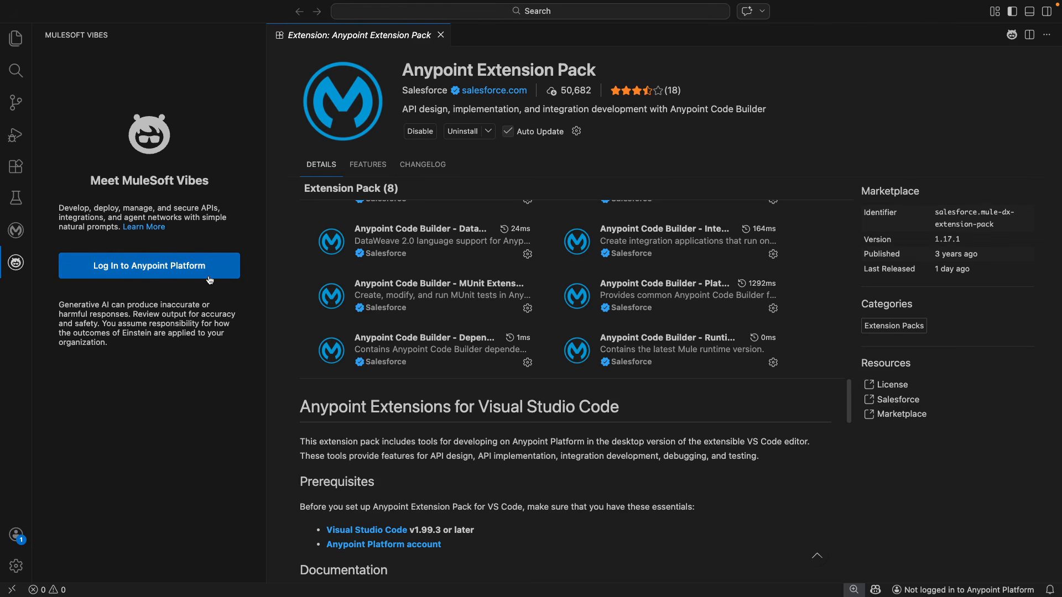
{"action": "left_click", "coordinate": [151, 271]}
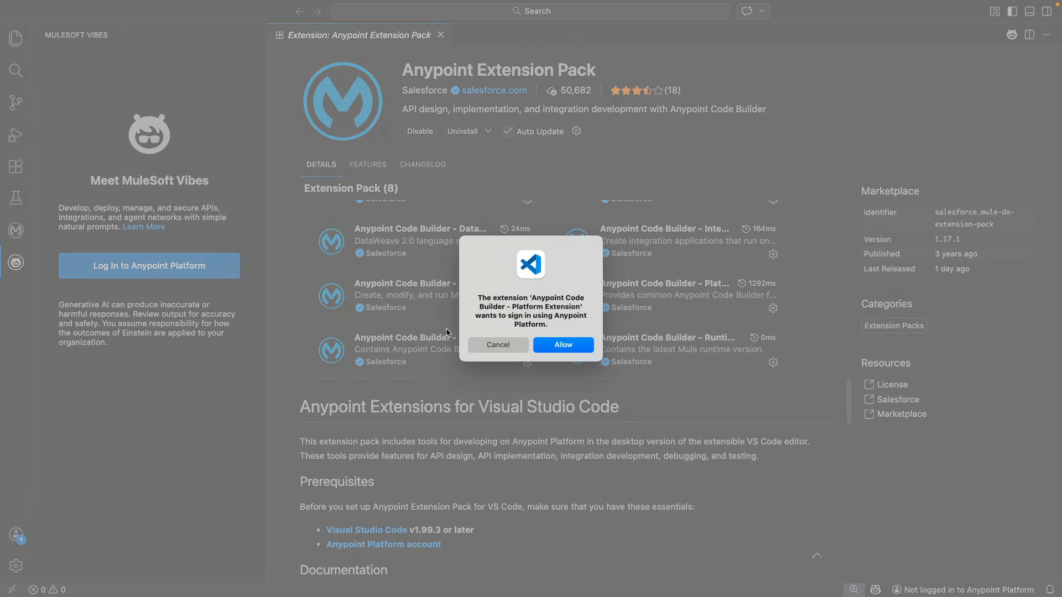
{"action": "left_click", "coordinate": [575, 347]}
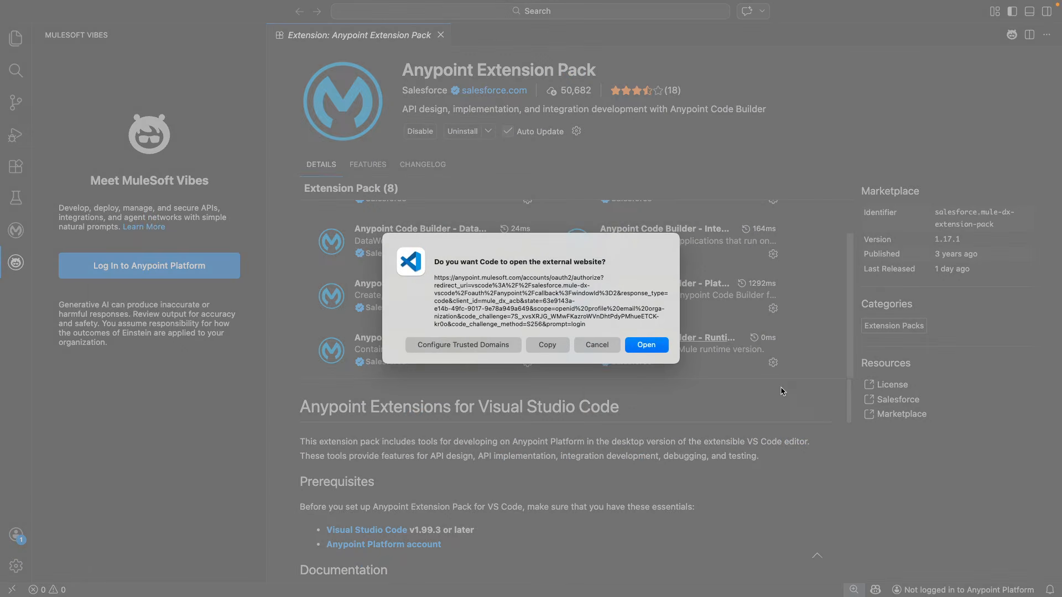
{"action": "left_click", "coordinate": [645, 345]}
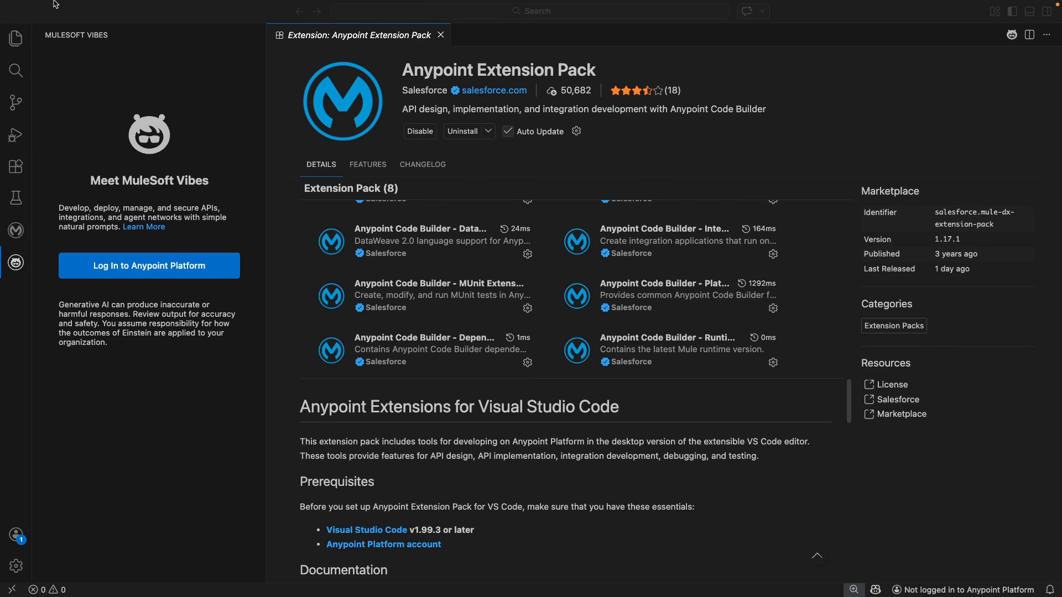
Step: Minimize the Visual Studio Code and Access Management browser windows and bring up the Anypoint Platform sign-in page
{"action": "mouse_move", "coordinate": [59, 5]}
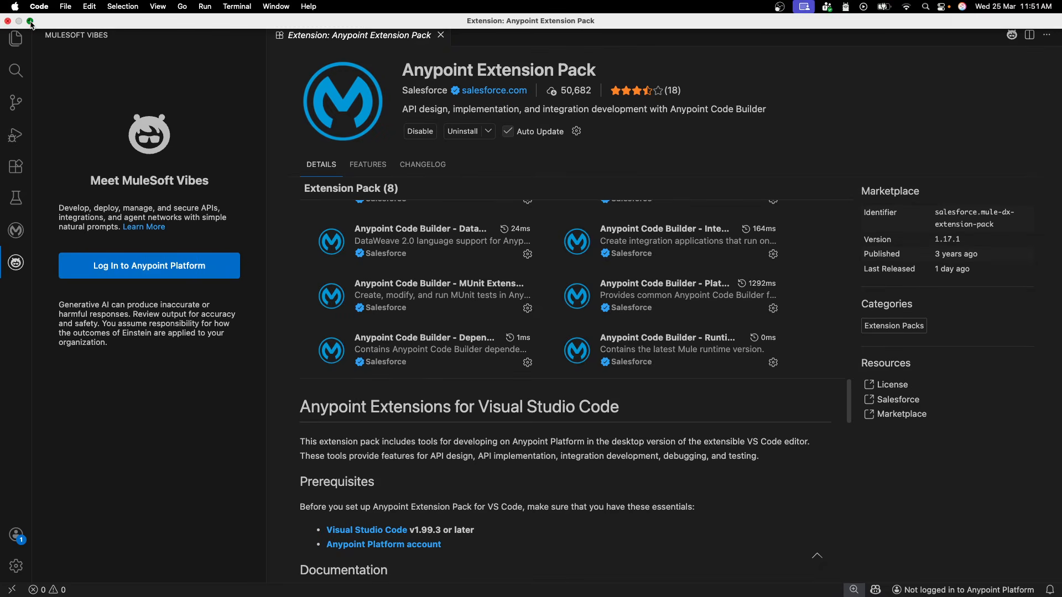
{"action": "left_click", "coordinate": [30, 22]}
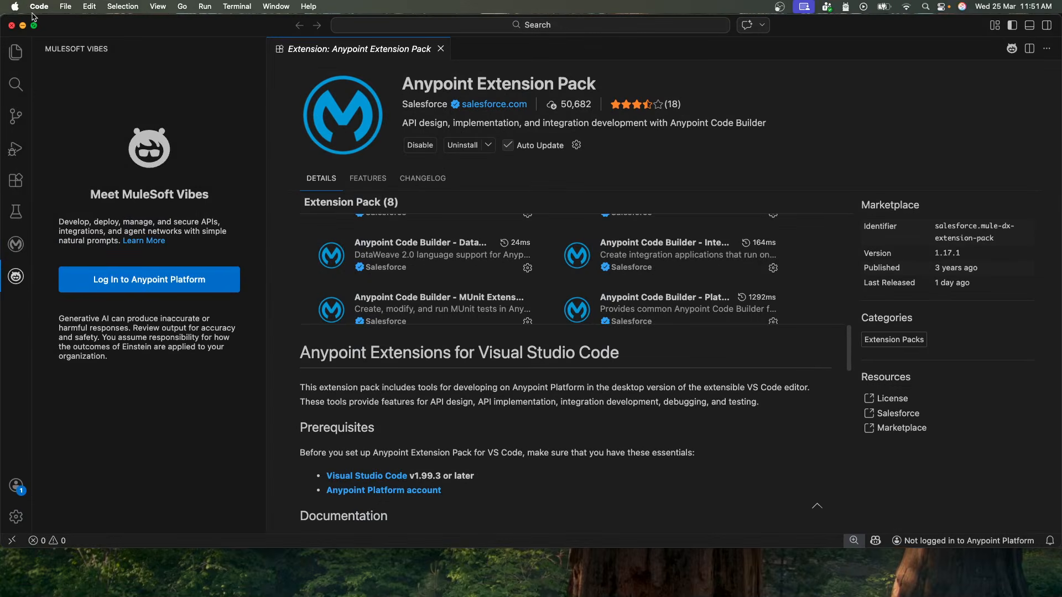
{"action": "left_click", "coordinate": [23, 26]}
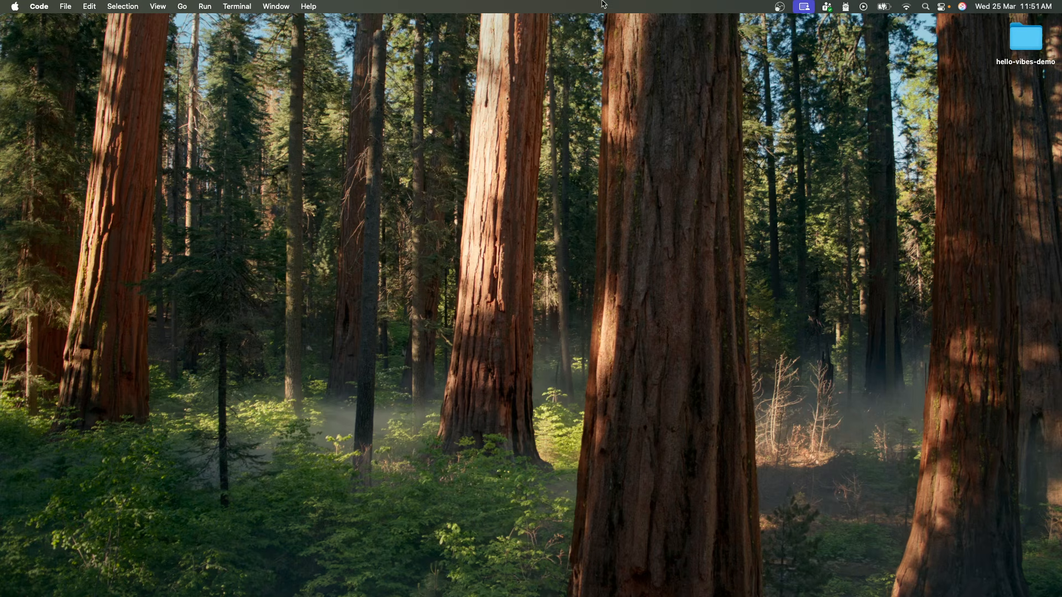
{"action": "left_click", "coordinate": [568, 338]}
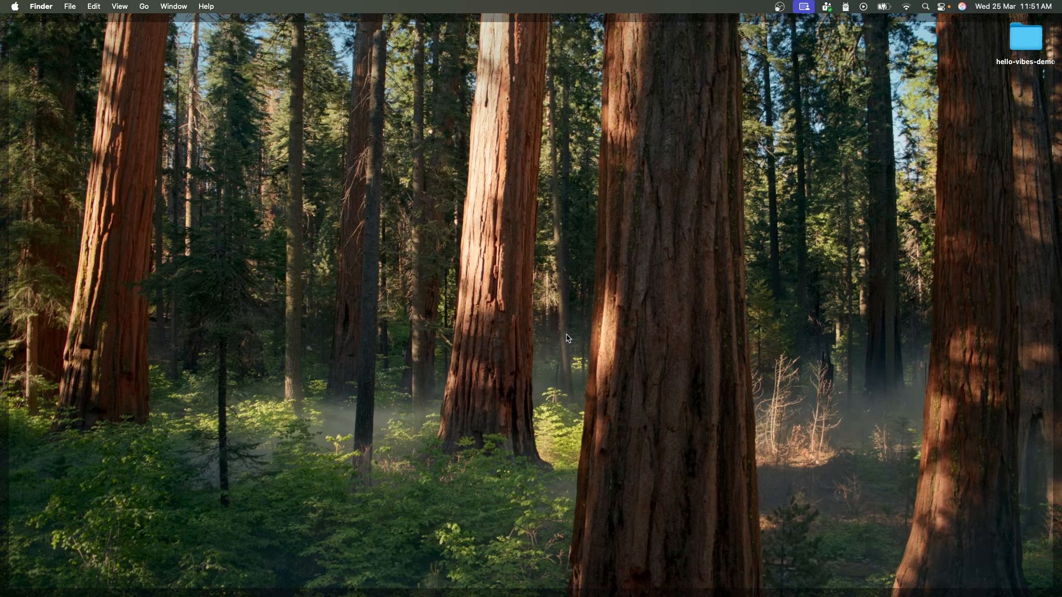
{"action": "key", "text": "ctrl+Right"}
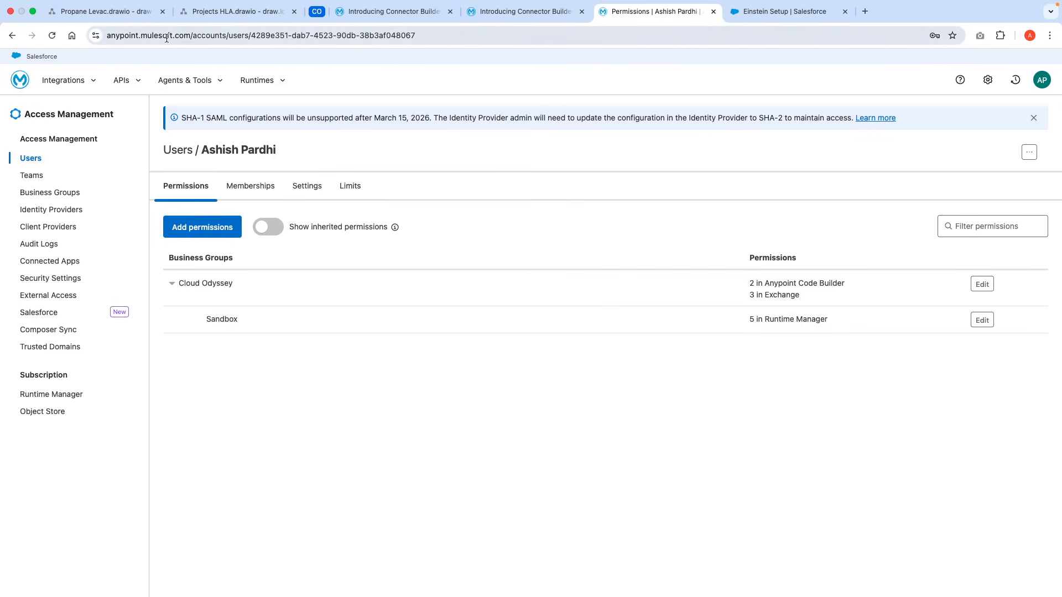
{"action": "left_click", "coordinate": [33, 11]}
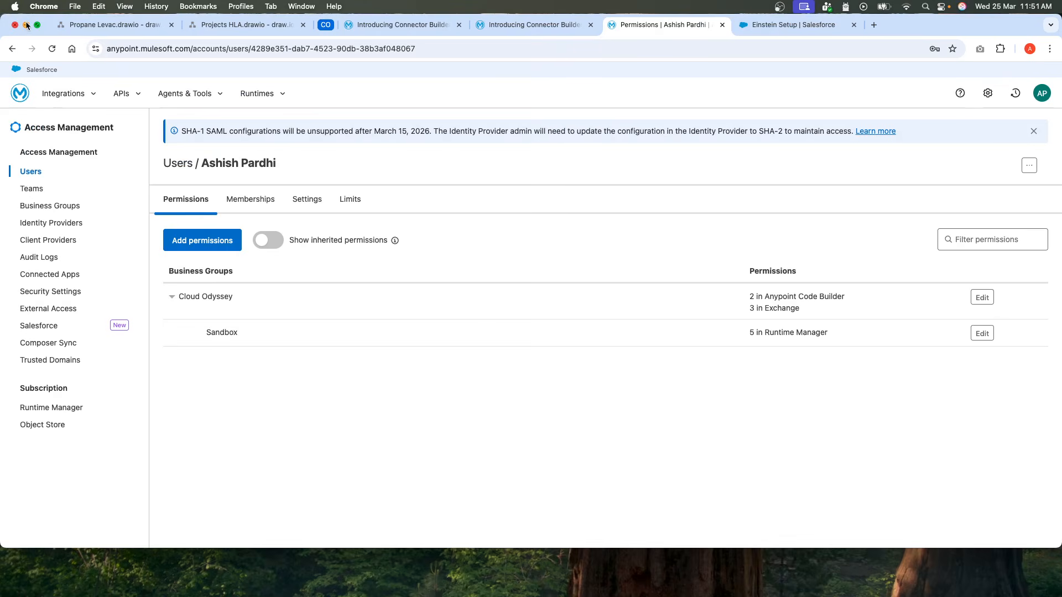
{"action": "left_click", "coordinate": [22, 25]}
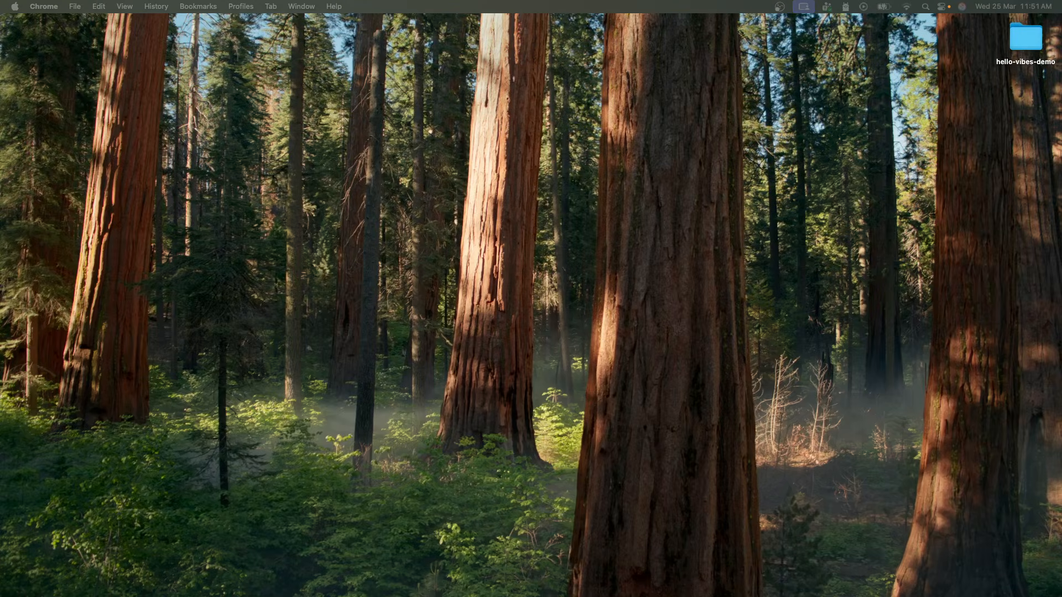
{"action": "left_click_drag", "start_coordinate": [1061, 50], "coordinate": [673, 5]}
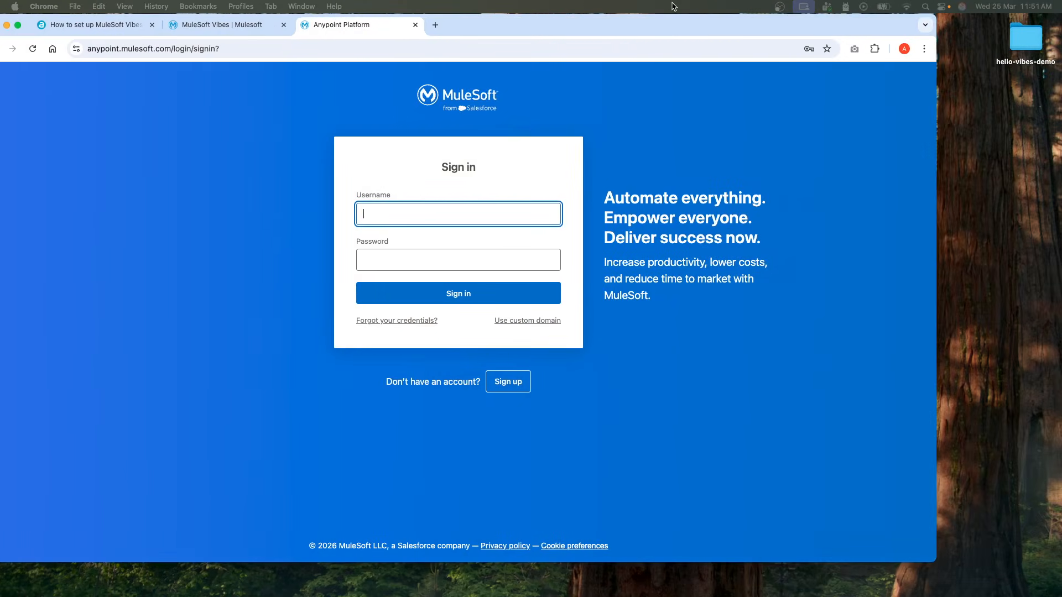
Step: Sign in to Anypoint Platform with the saved username and password, and allow the Platform Extension to open the returned URI
{"action": "left_click", "coordinate": [477, 215]}
{"action": "left_click", "coordinate": [626, 82]}
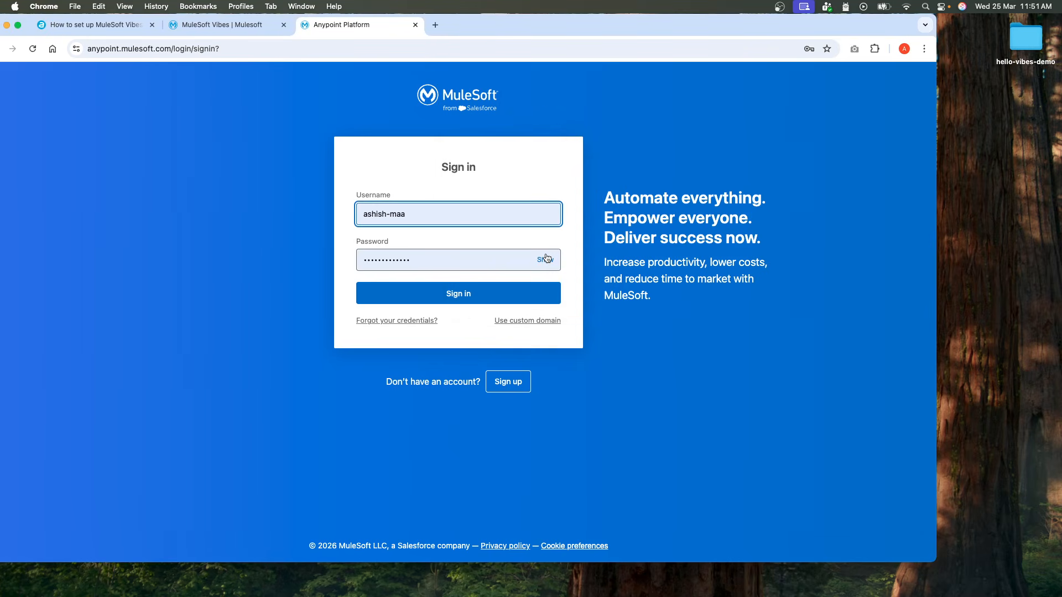
{"action": "left_click", "coordinate": [487, 297]}
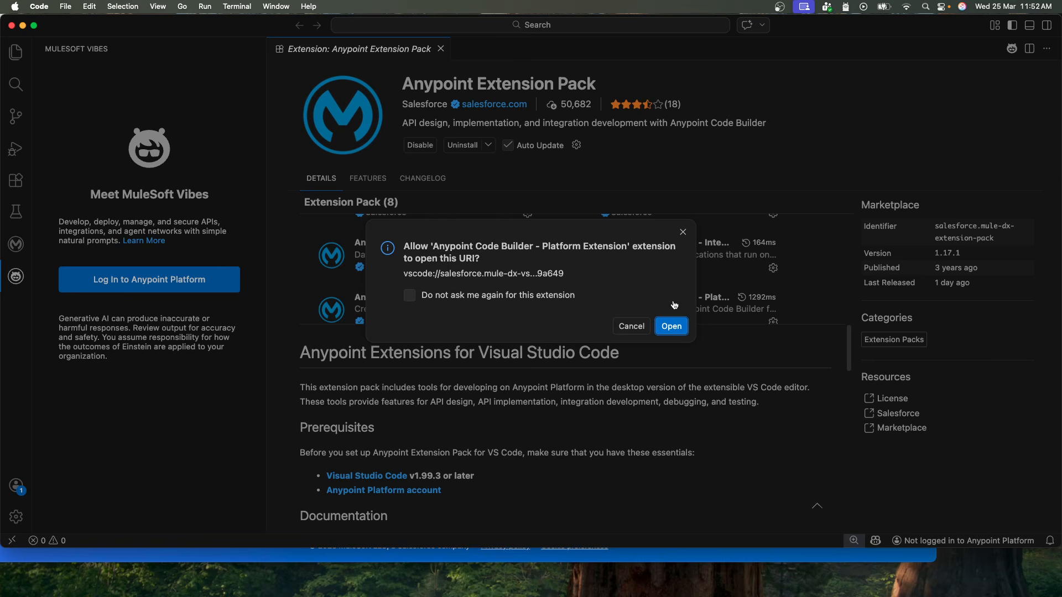
{"action": "left_click", "coordinate": [680, 331]}
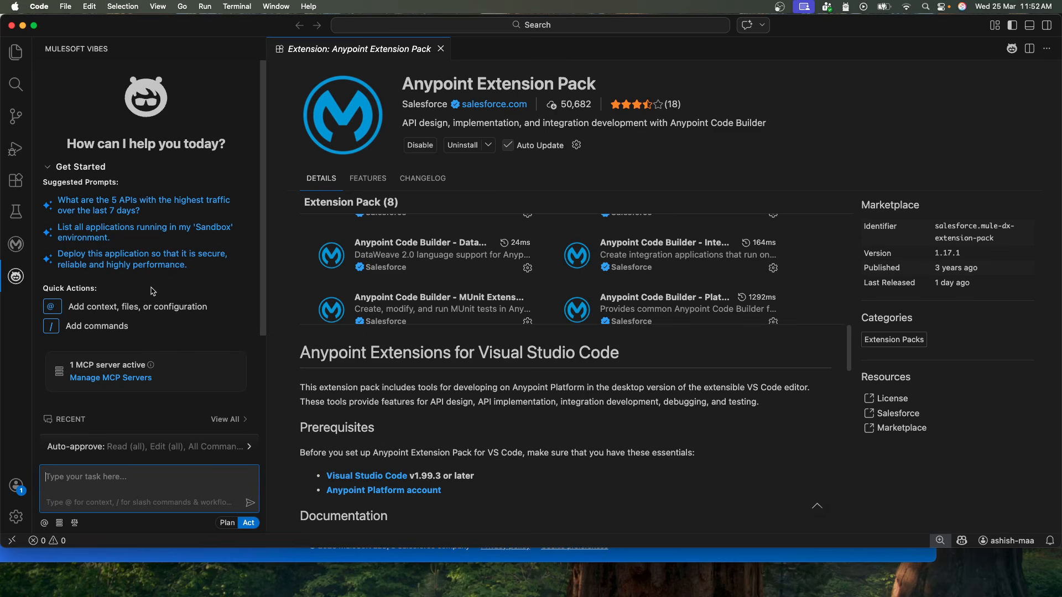
Step: Open the MCP server configuration in MuleSoft Vibes and examine the tools offered by the MuleSoft MCP Server
{"action": "left_click", "coordinate": [102, 379]}
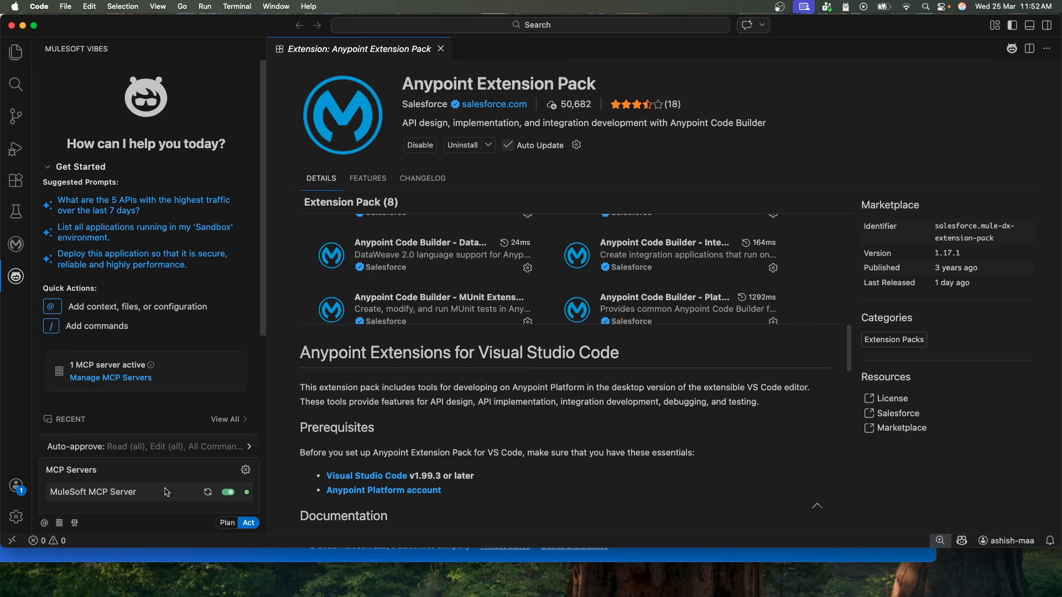
{"action": "left_click", "coordinate": [246, 470]}
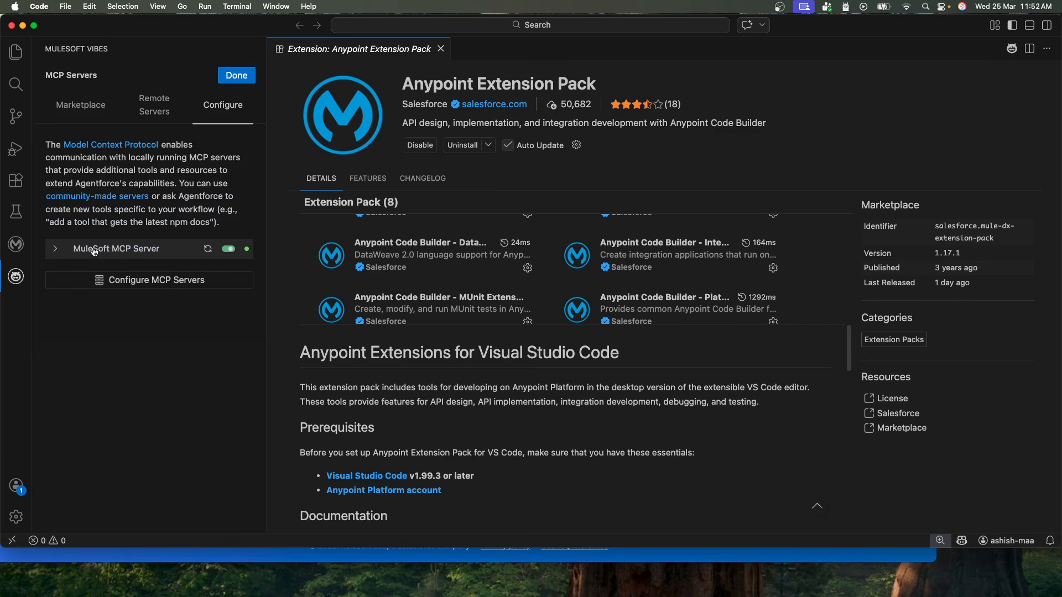
{"action": "left_click", "coordinate": [57, 252]}
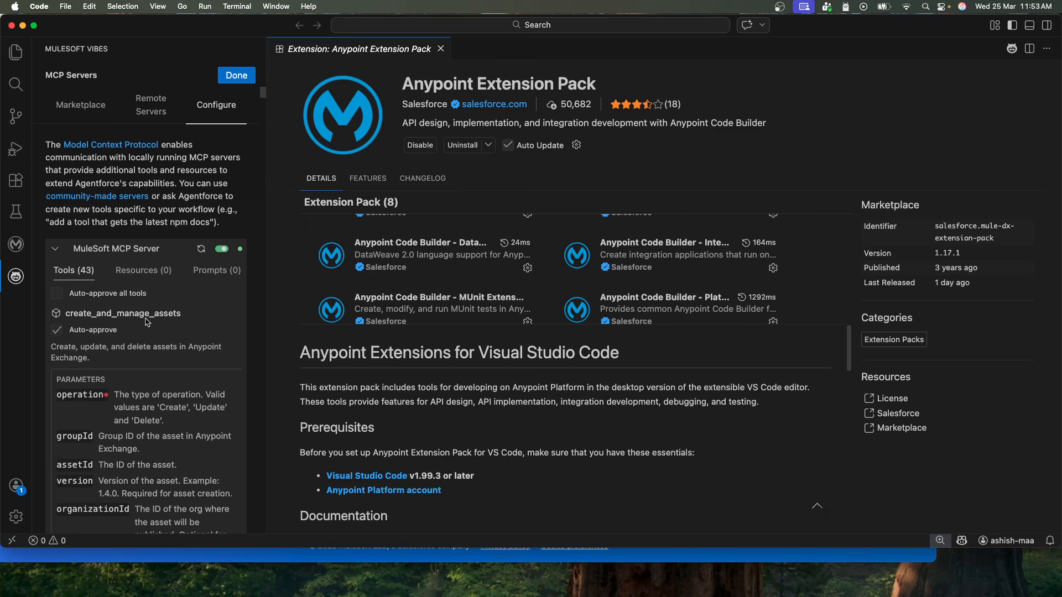
{"action": "scroll", "coordinate": [148, 358], "scroll_direction": "down", "scroll_amount": 4}
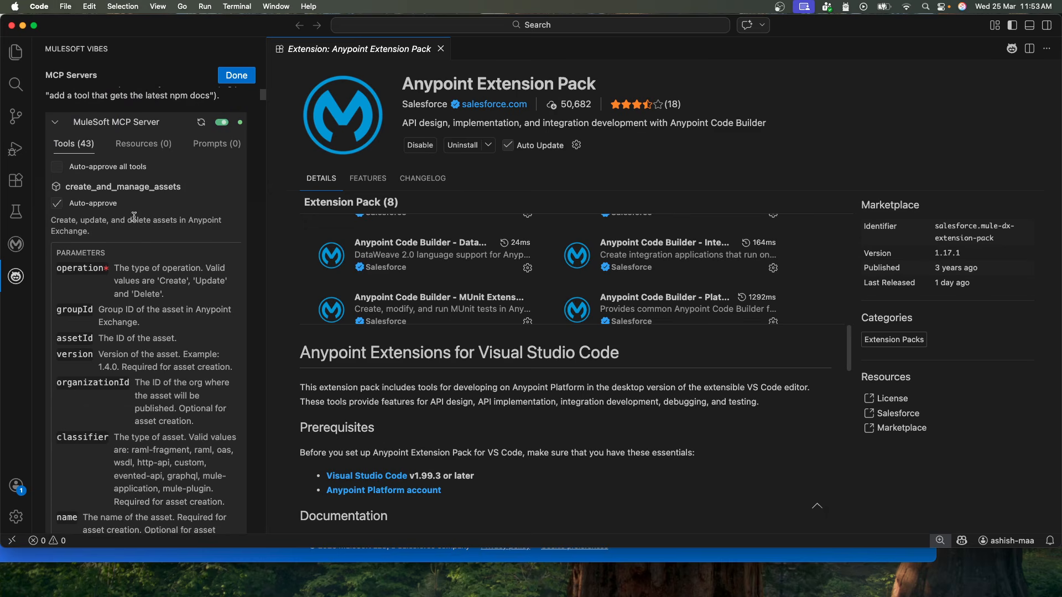
{"action": "scroll", "coordinate": [121, 210], "scroll_direction": "down", "scroll_amount": 1}
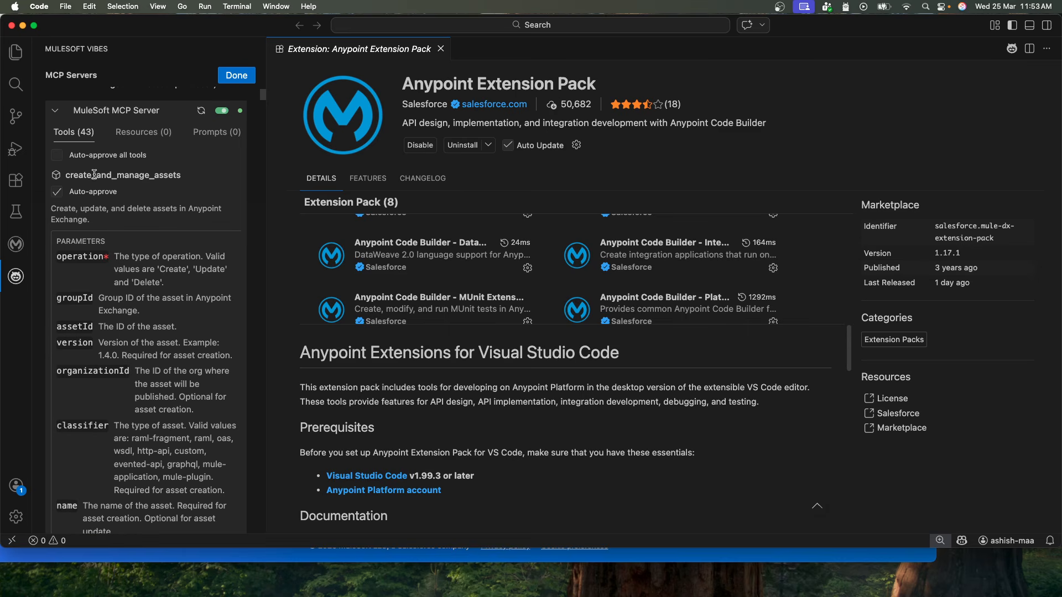
Step: Review the parameters of the create_and_manage_assets tool and widen the MuleSoft Vibes pane so the tool descriptions have more room
{"action": "scroll", "coordinate": [143, 241], "scroll_direction": "down", "scroll_amount": 10}
{"action": "scroll", "coordinate": [142, 242], "scroll_direction": "down", "scroll_amount": 15}
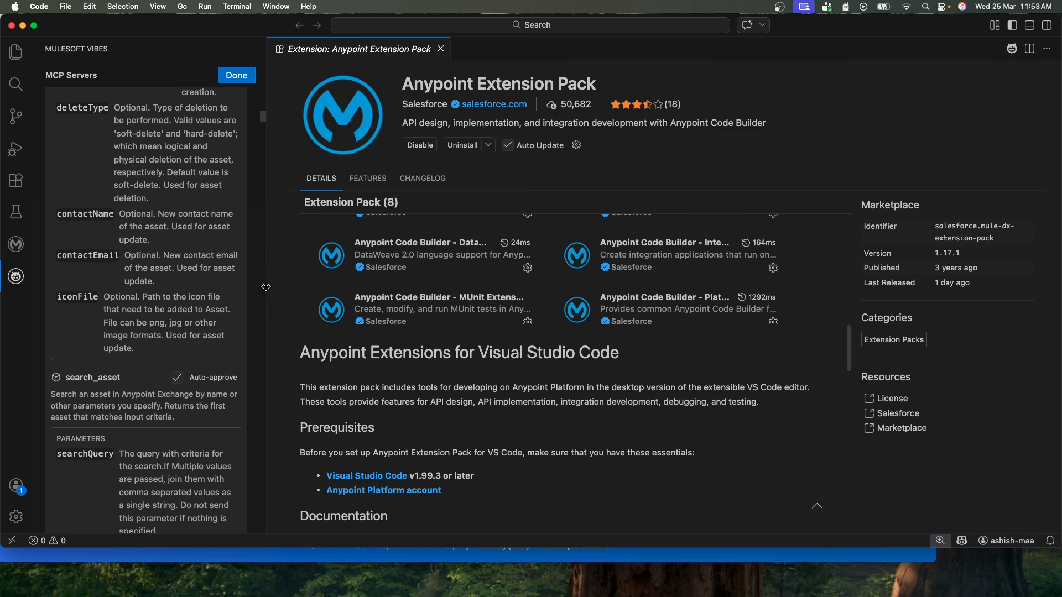
{"action": "left_click_drag", "start_coordinate": [266, 286], "coordinate": [391, 286]}
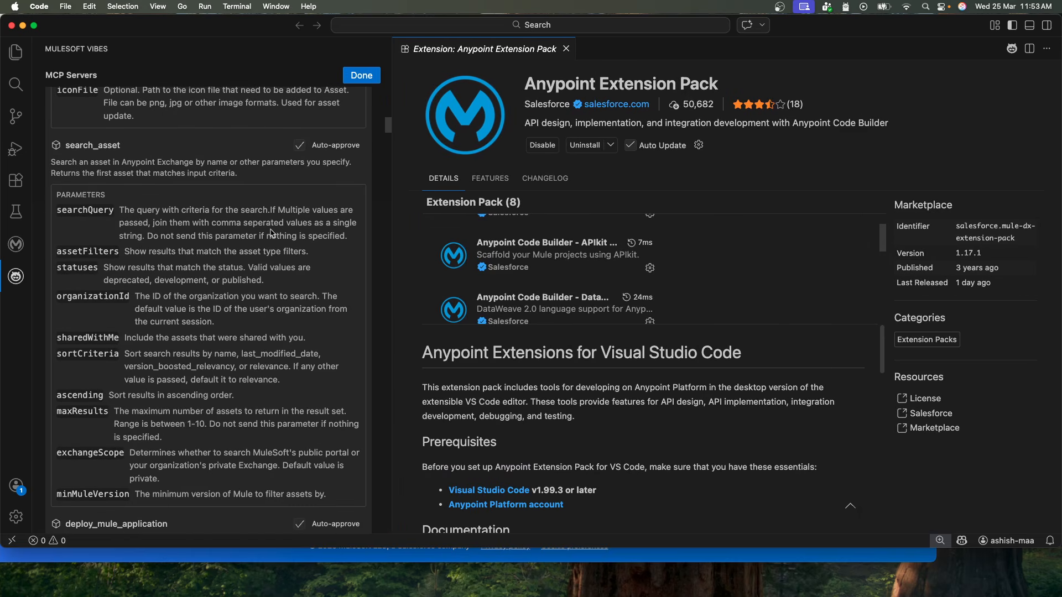
Step: Examine the search_asset, deploy_mule_application and list_applications tools of the MuleSoft MCP Server, and return to the MuleSoft Vibes chat
{"action": "scroll", "coordinate": [264, 260], "scroll_direction": "up", "scroll_amount": 1}
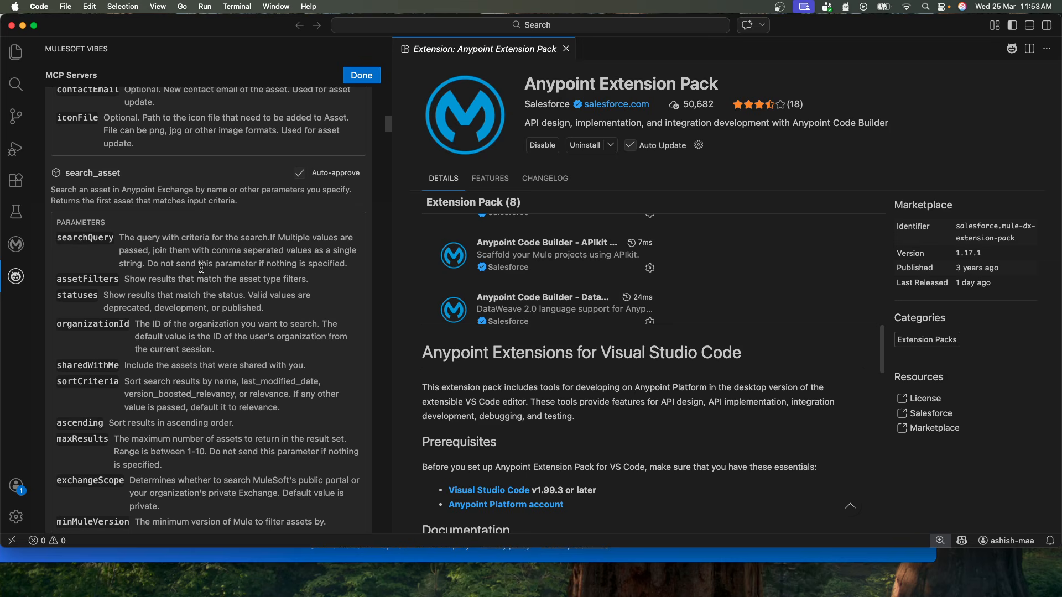
{"action": "scroll", "coordinate": [192, 278], "scroll_direction": "down", "scroll_amount": 10}
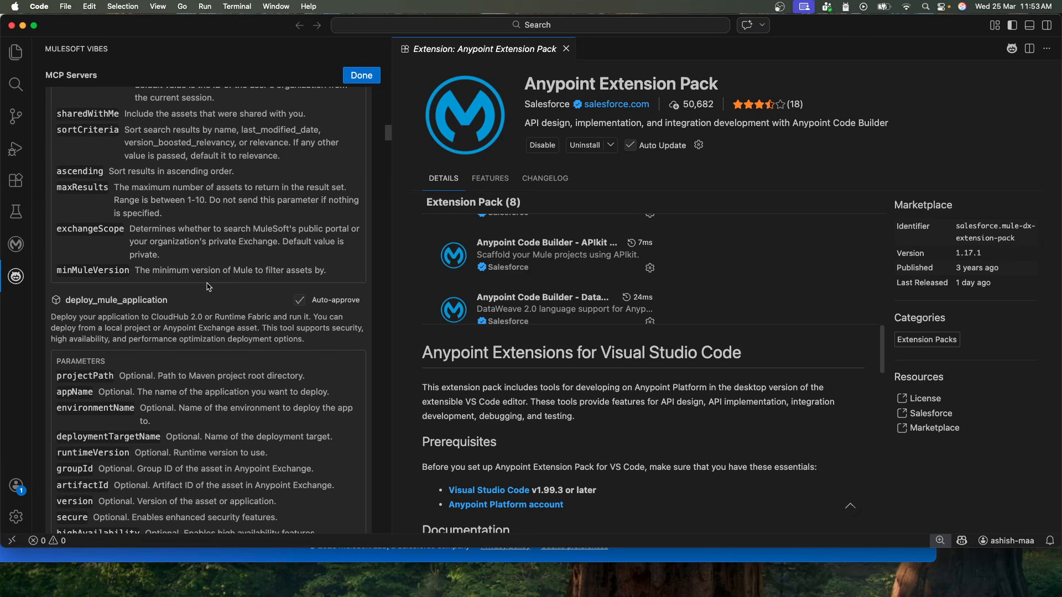
{"action": "scroll", "coordinate": [256, 267], "scroll_direction": "down", "scroll_amount": 5}
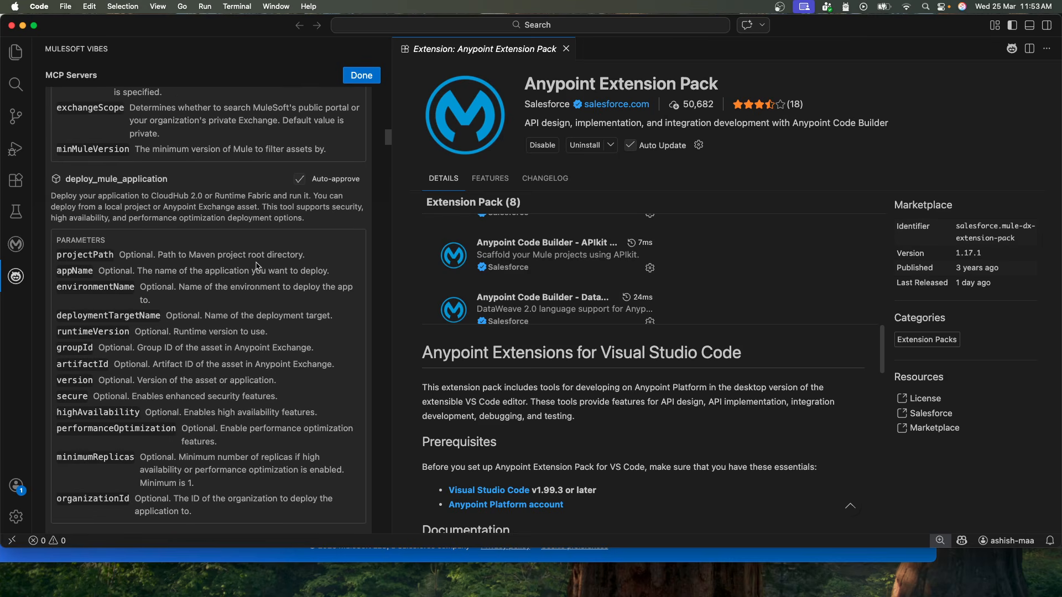
{"action": "scroll", "coordinate": [256, 266], "scroll_direction": "down", "scroll_amount": 14}
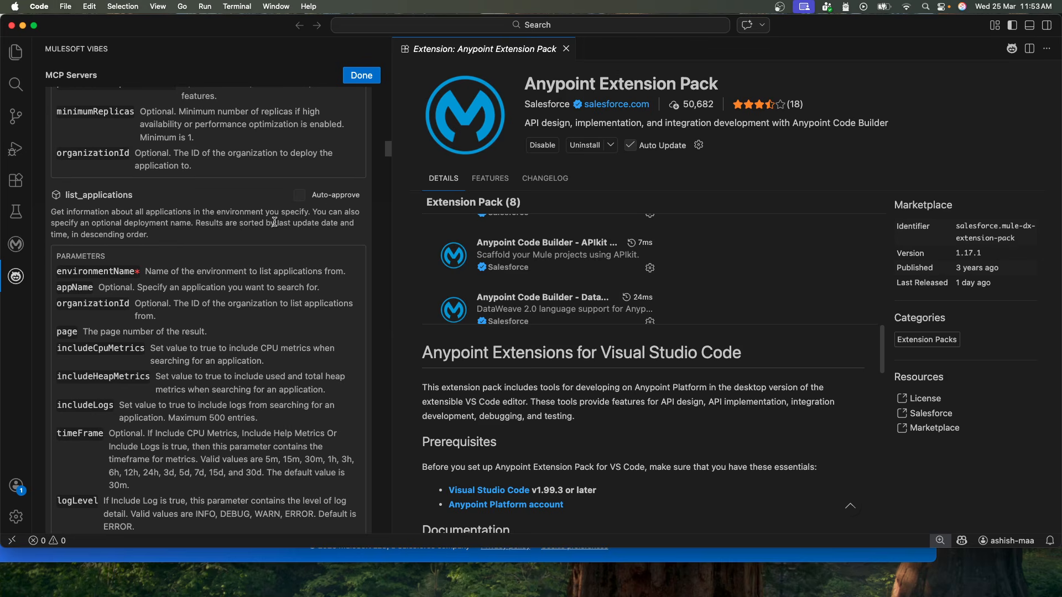
{"action": "left_click", "coordinate": [362, 76]}
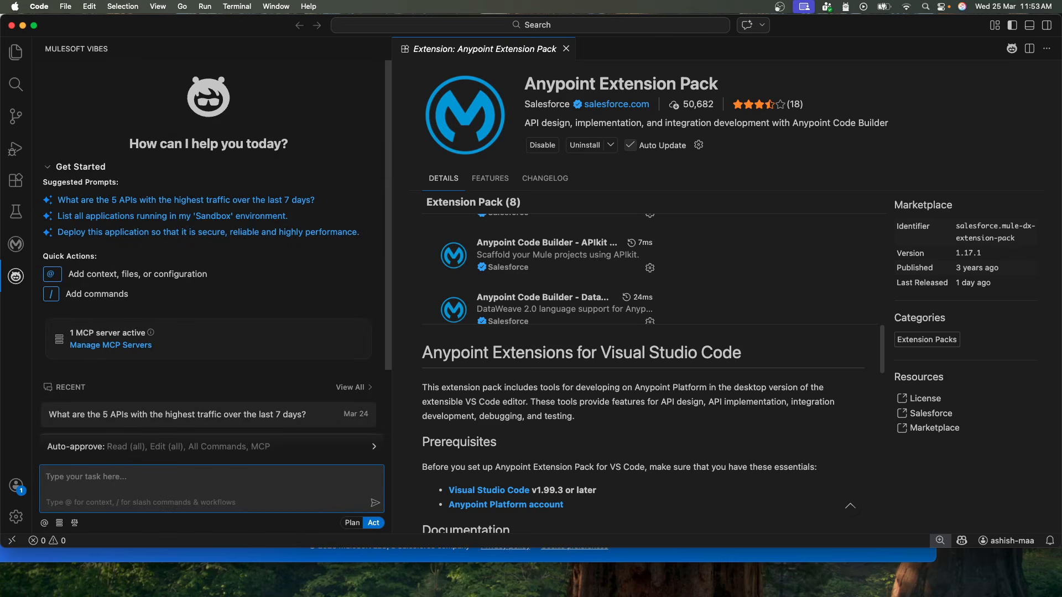